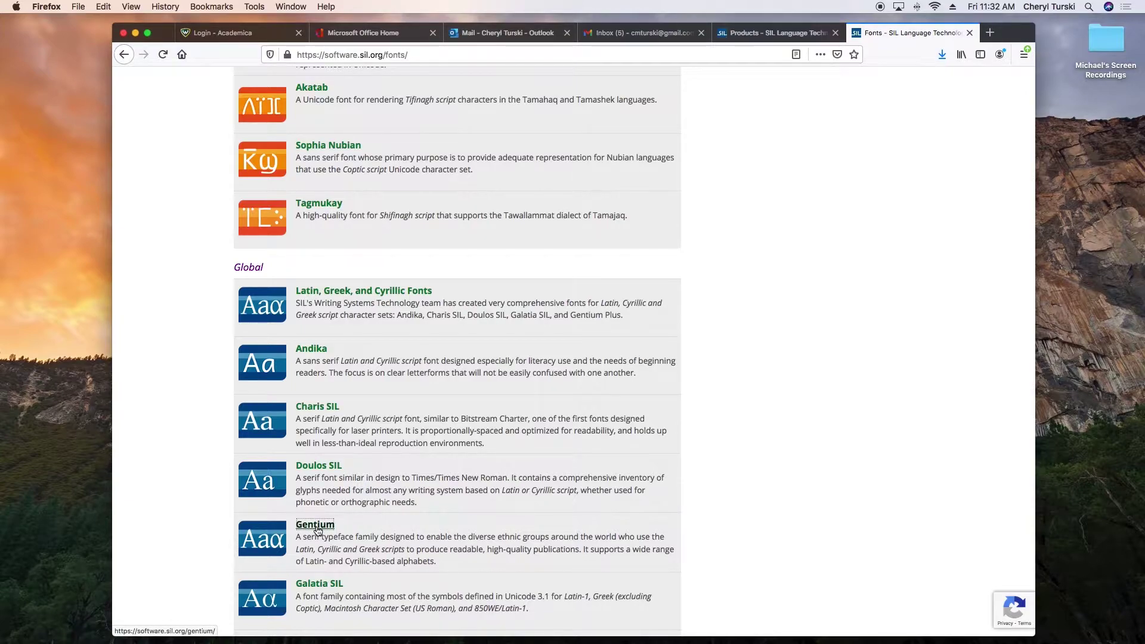
# Download GentiumPlus-5.000.zip from SIL's Gentium downloads page and close that tab
pyautogui.click(316, 527)
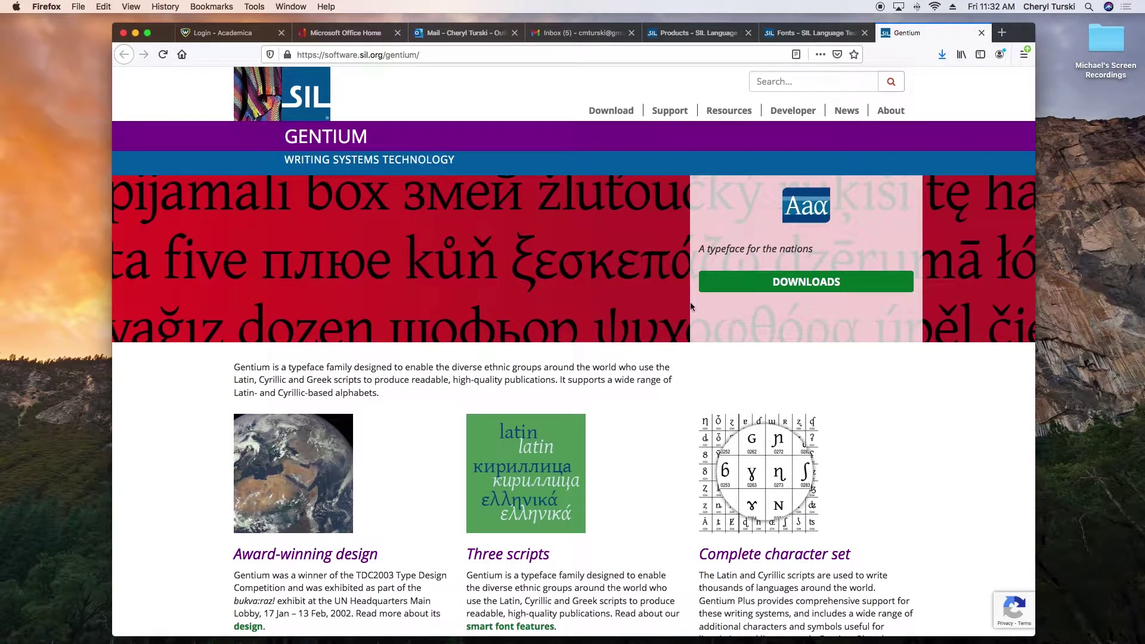
pyautogui.click(803, 284)
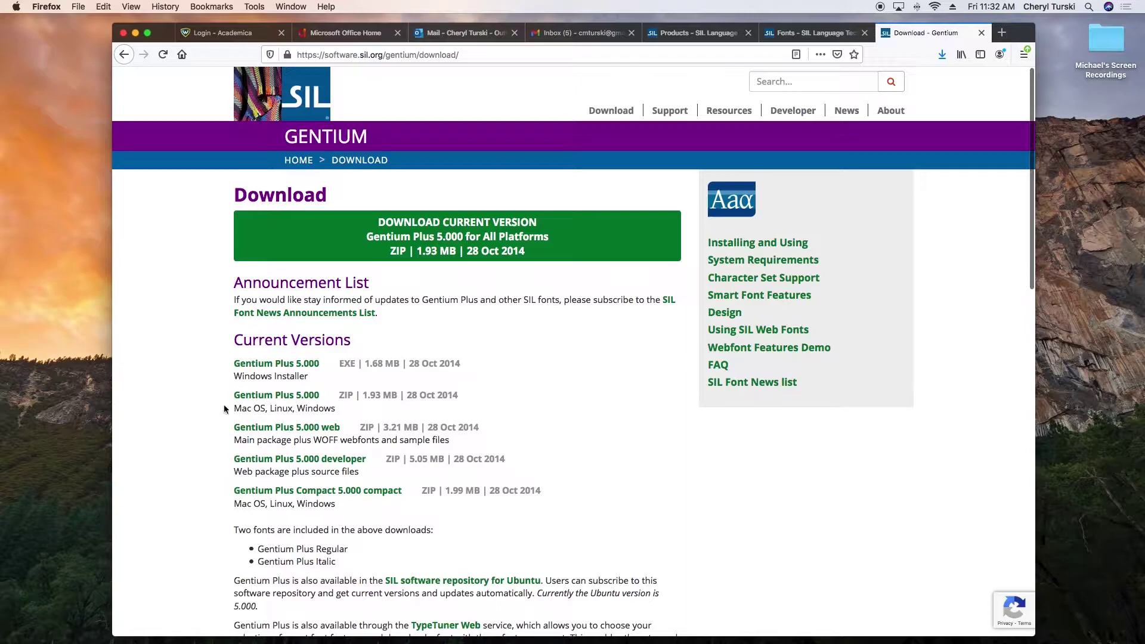
pyautogui.click(277, 398)
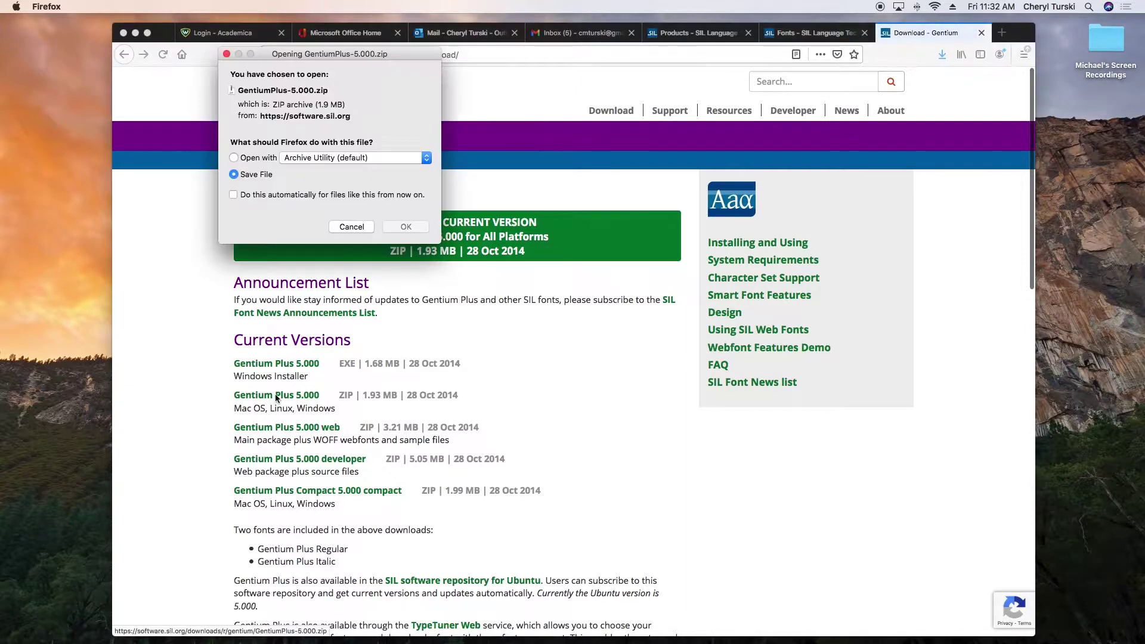
pyautogui.click(405, 228)
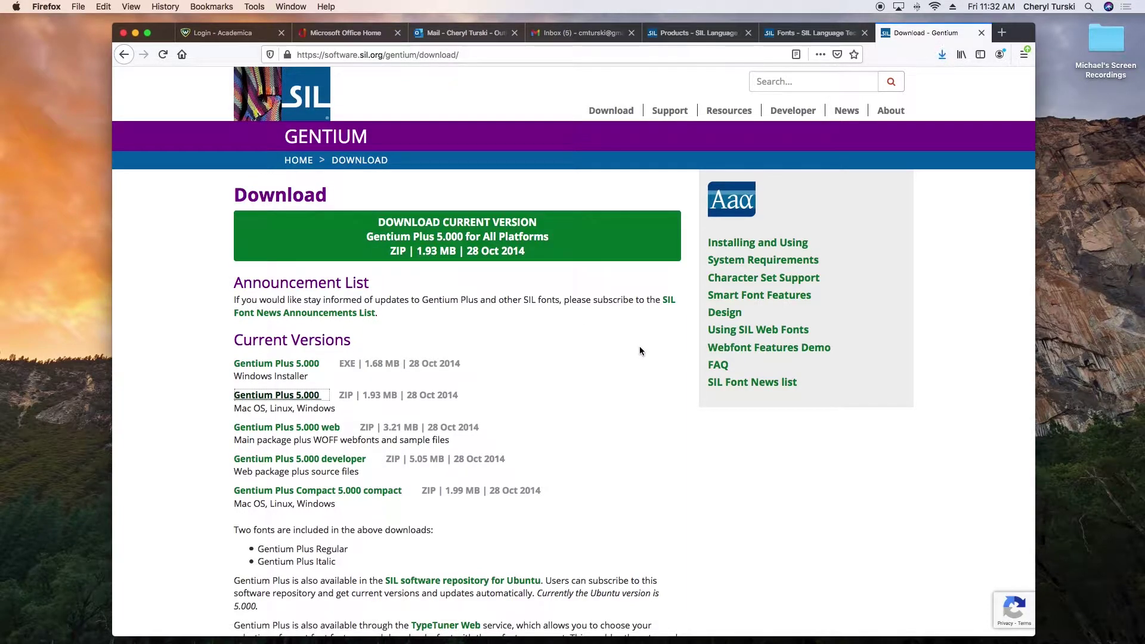
pyautogui.click(982, 33)
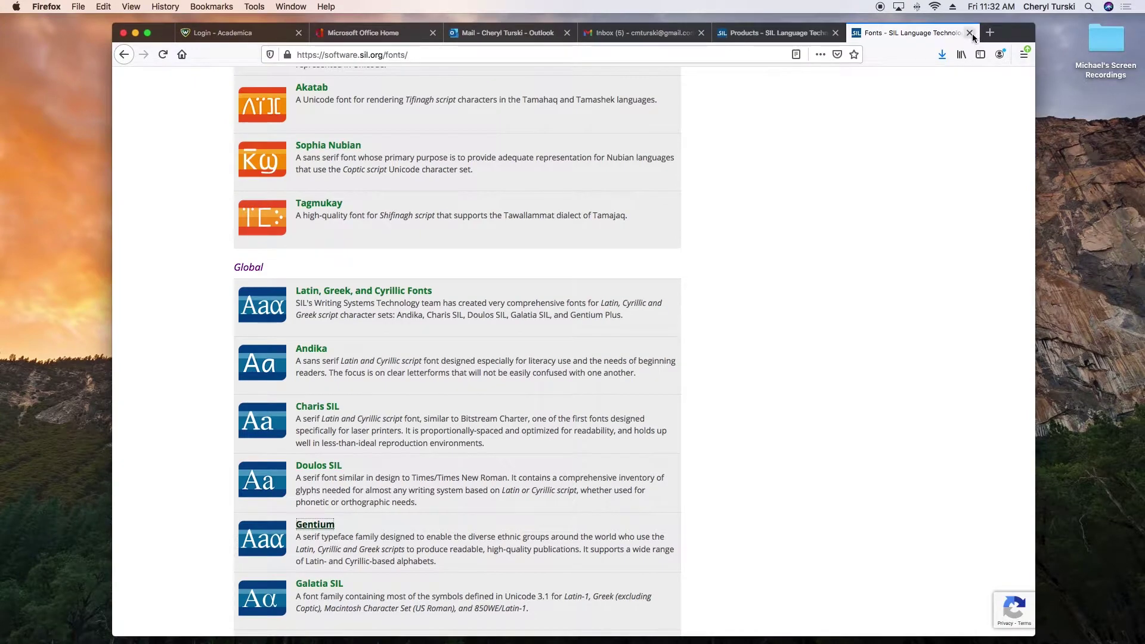
# Go to the IPA Keyboards page and start the Mac OS X IPA-MACkbd.dmg download
pyautogui.click(970, 32)
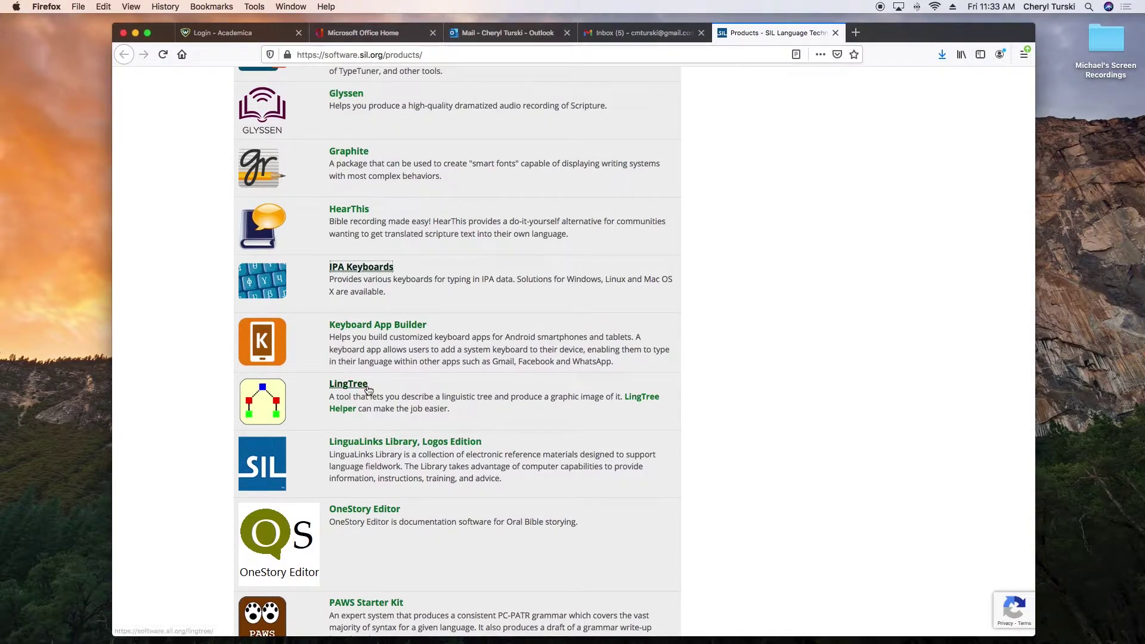
pyautogui.click(375, 269)
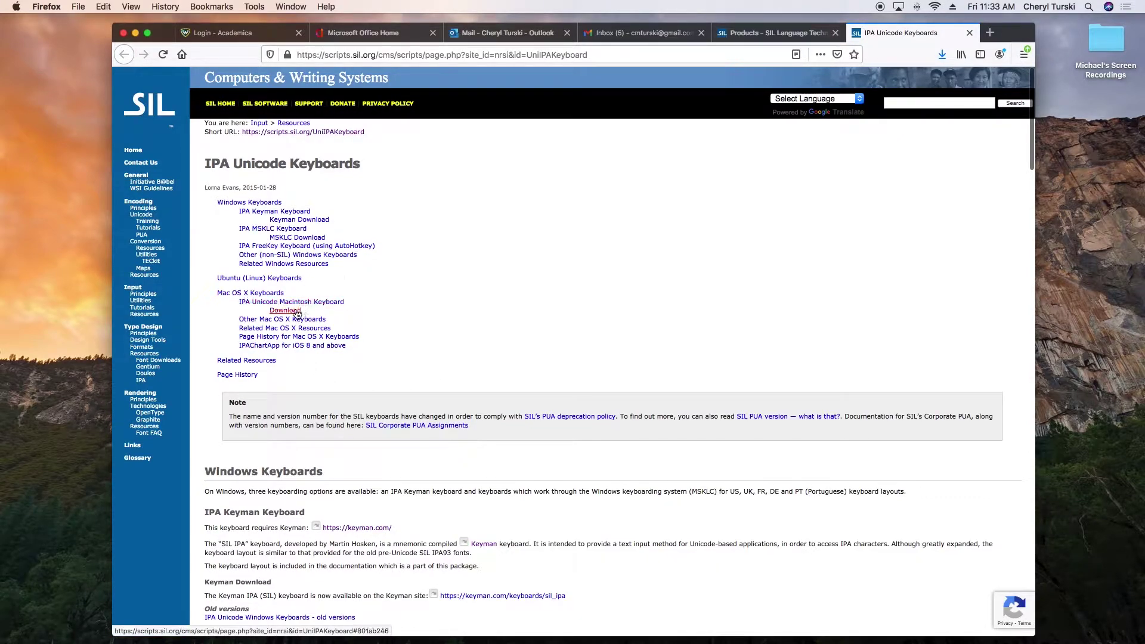
pyautogui.click(296, 312)
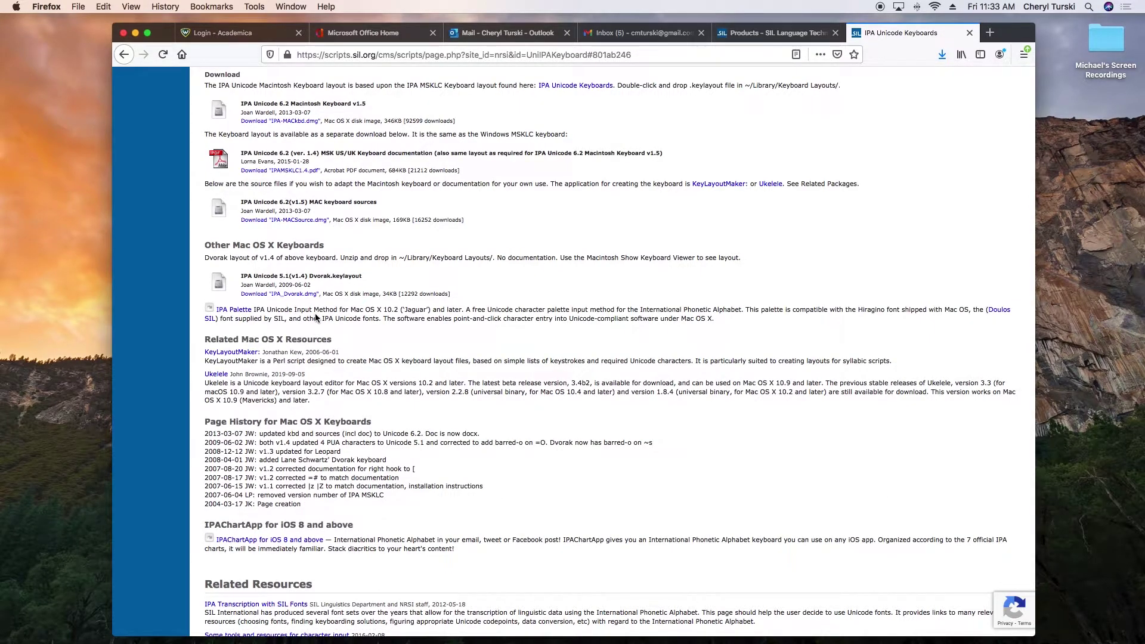
pyautogui.click(283, 122)
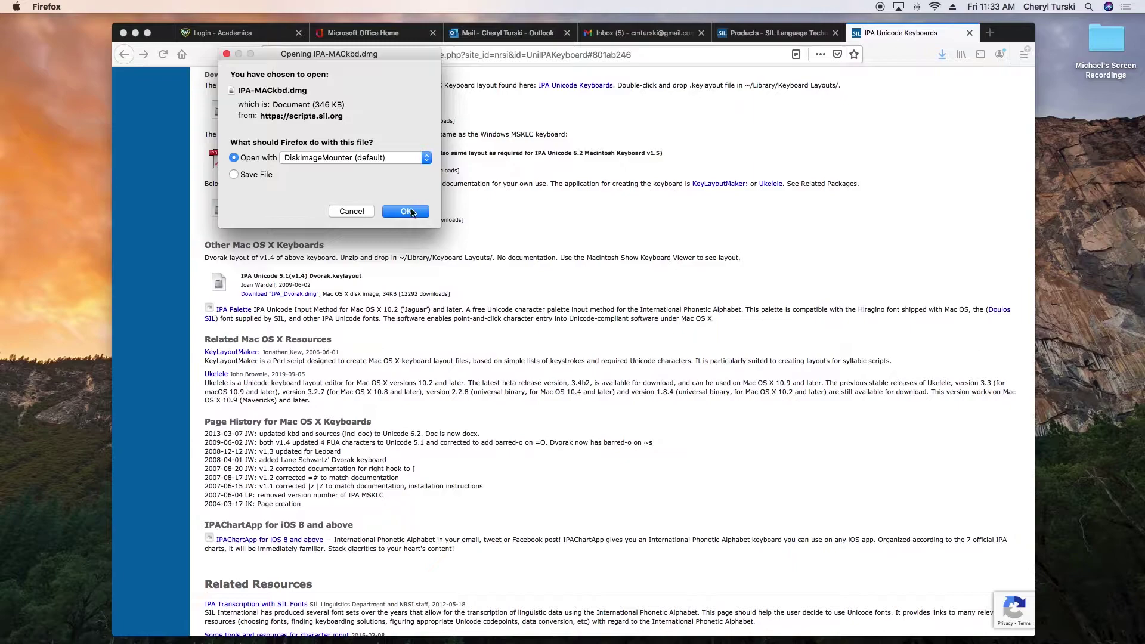
# Save IPA-MACkbd.dmg and close the IPA Unicode Keyboards and SIL Products pages
pyautogui.click(266, 174)
pyautogui.click(417, 212)
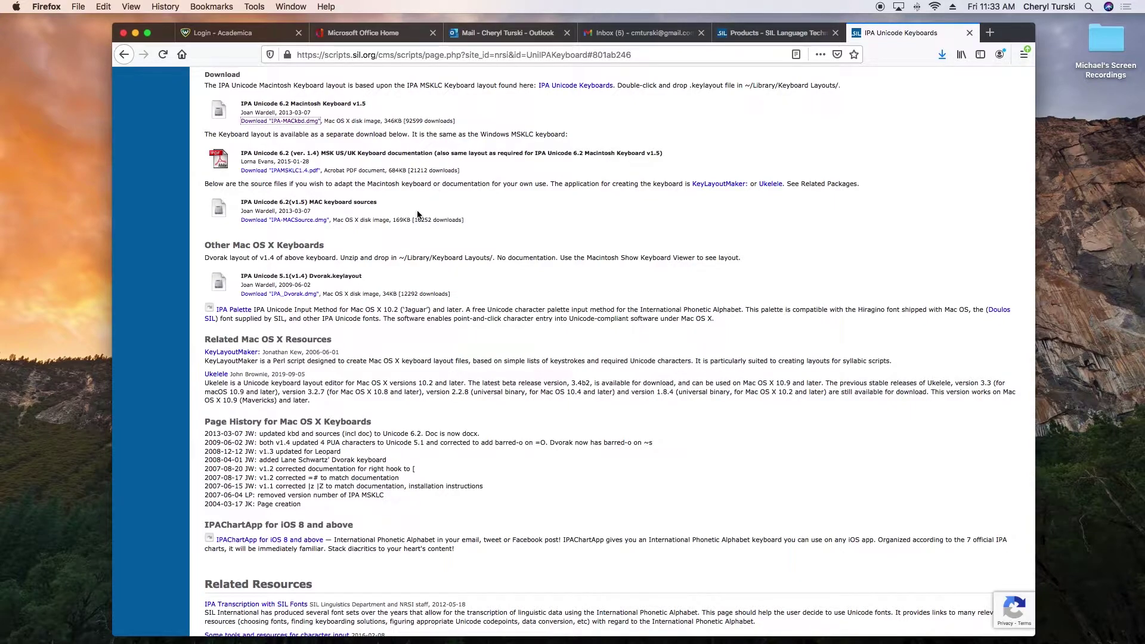
pyautogui.click(969, 34)
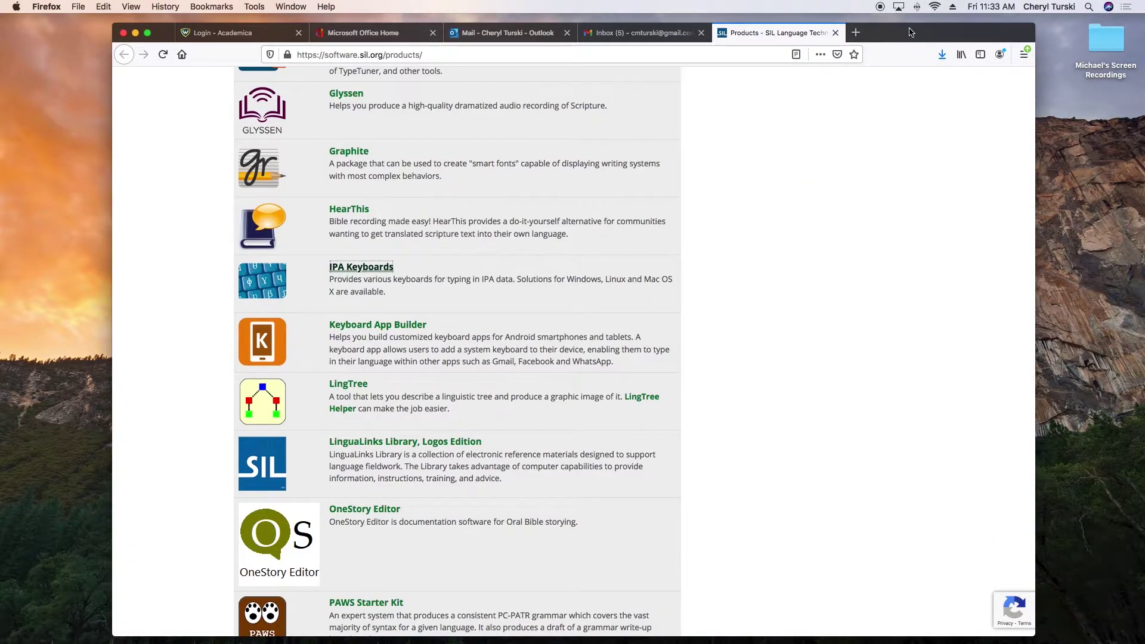
pyautogui.click(835, 33)
# Expand GentiumPlus-5.000.zip from Downloads, open its folder and preview GentiumPlus-I.ttf
pyautogui.click(135, 32)
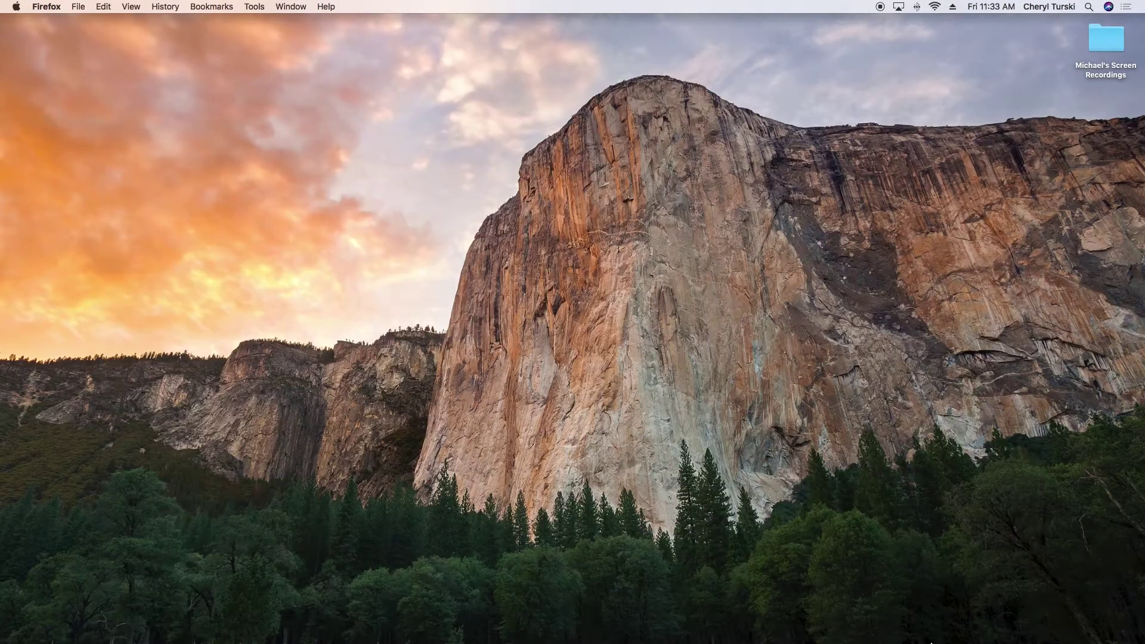
pyautogui.click(849, 632)
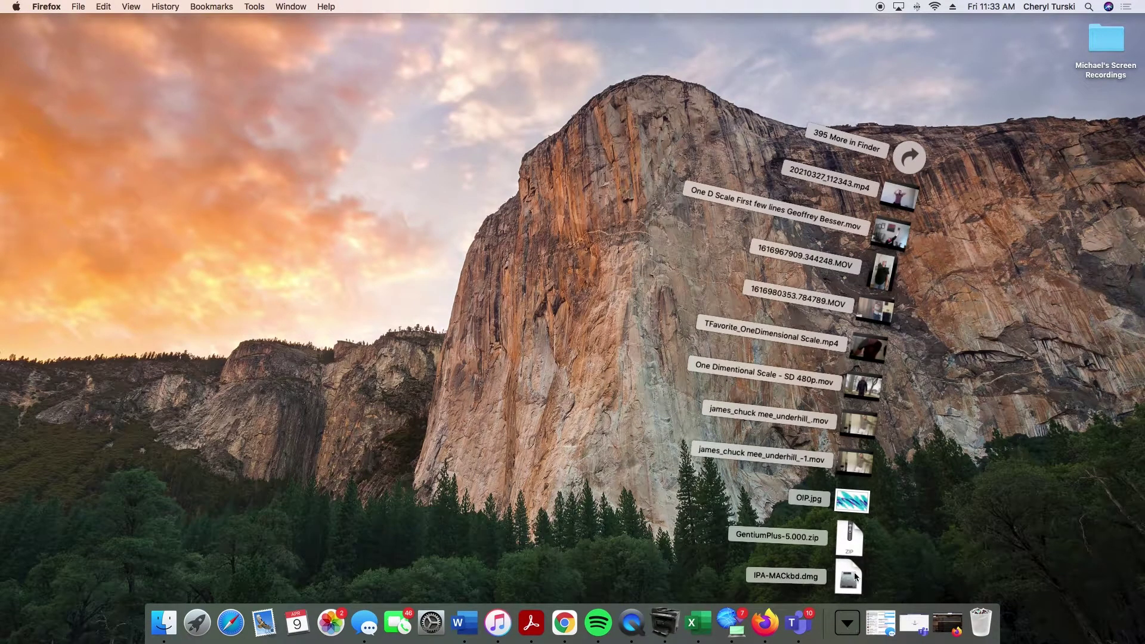
pyautogui.click(847, 538)
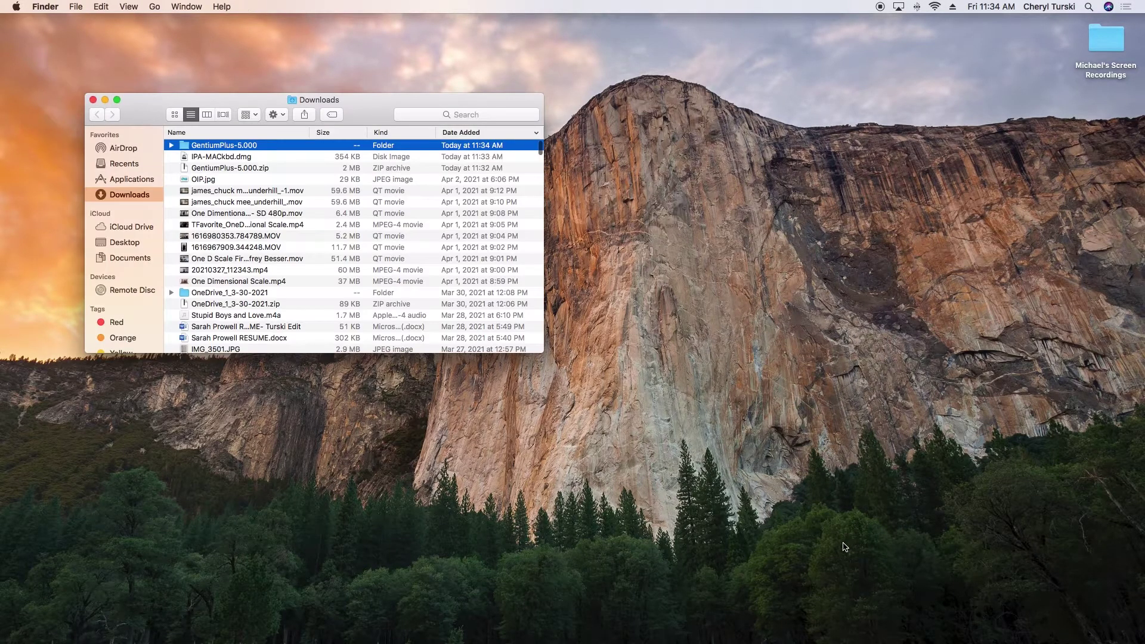
pyautogui.doubleClick(245, 146)
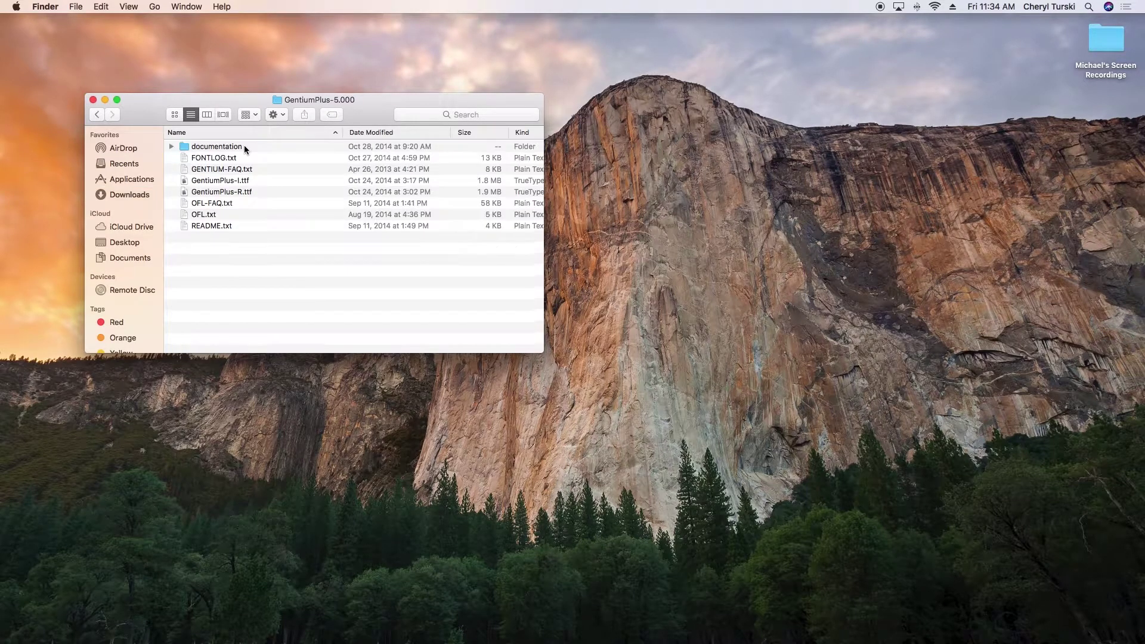
pyautogui.click(231, 180)
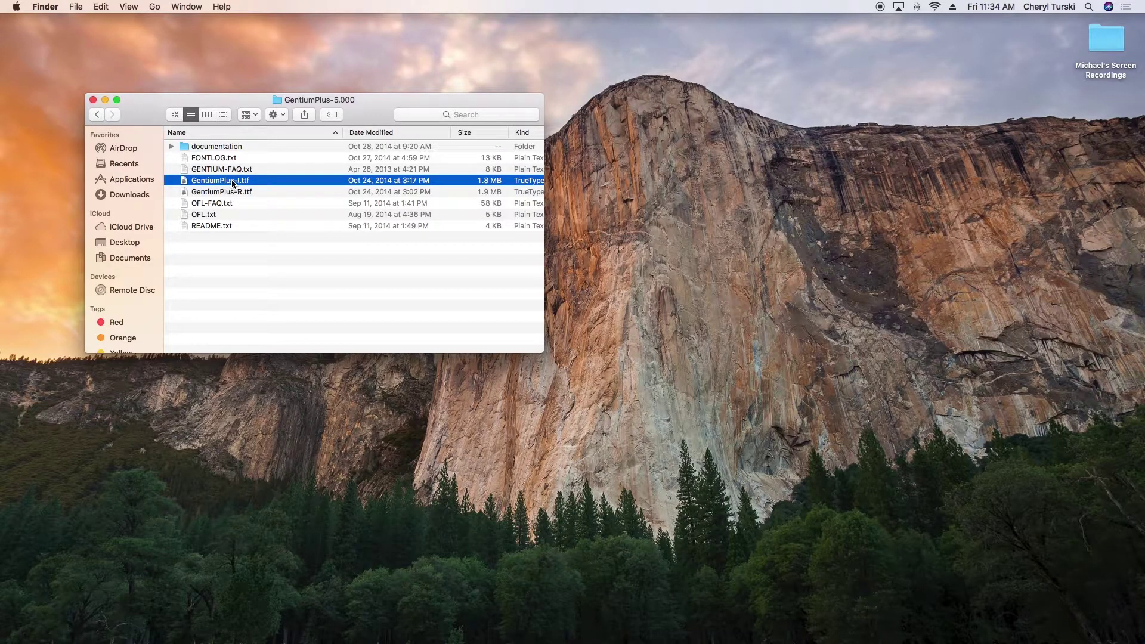
pyautogui.doubleClick(232, 180)
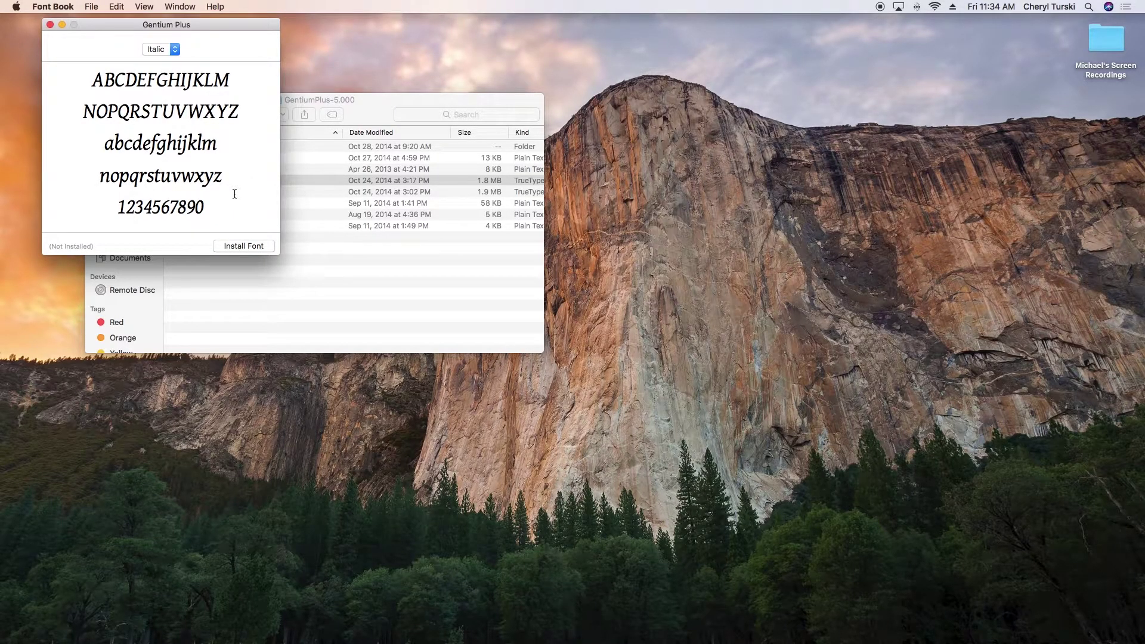
# Install GentiumPlus-I.ttf and GentiumPlus-R.ttf via Font Book's Install Font, then close Font Book
pyautogui.click(251, 248)
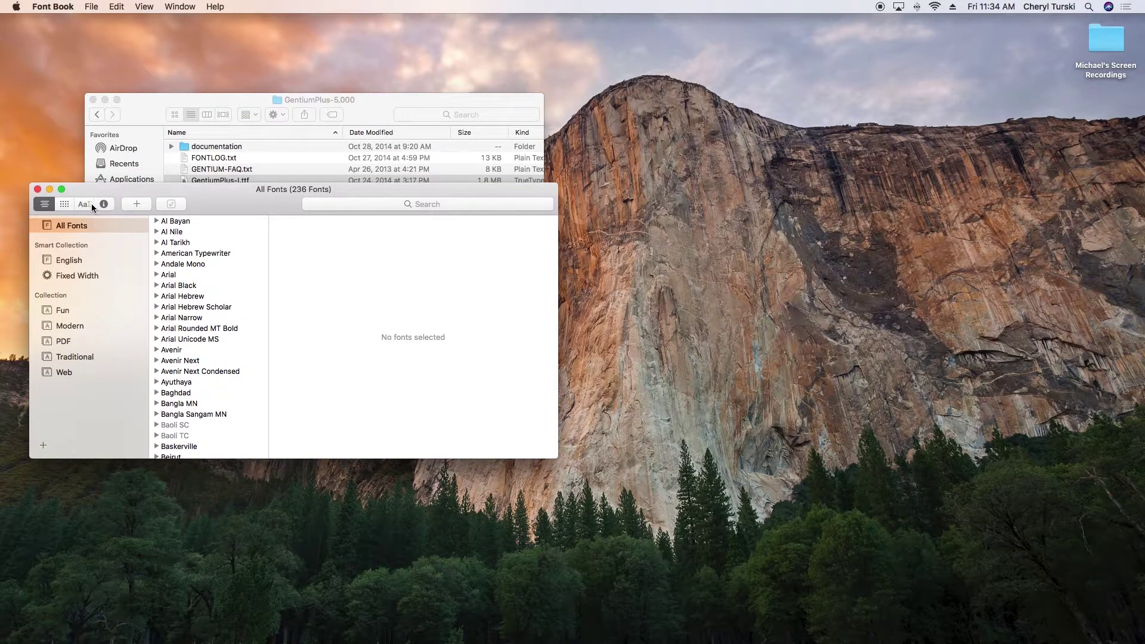
pyautogui.click(259, 98)
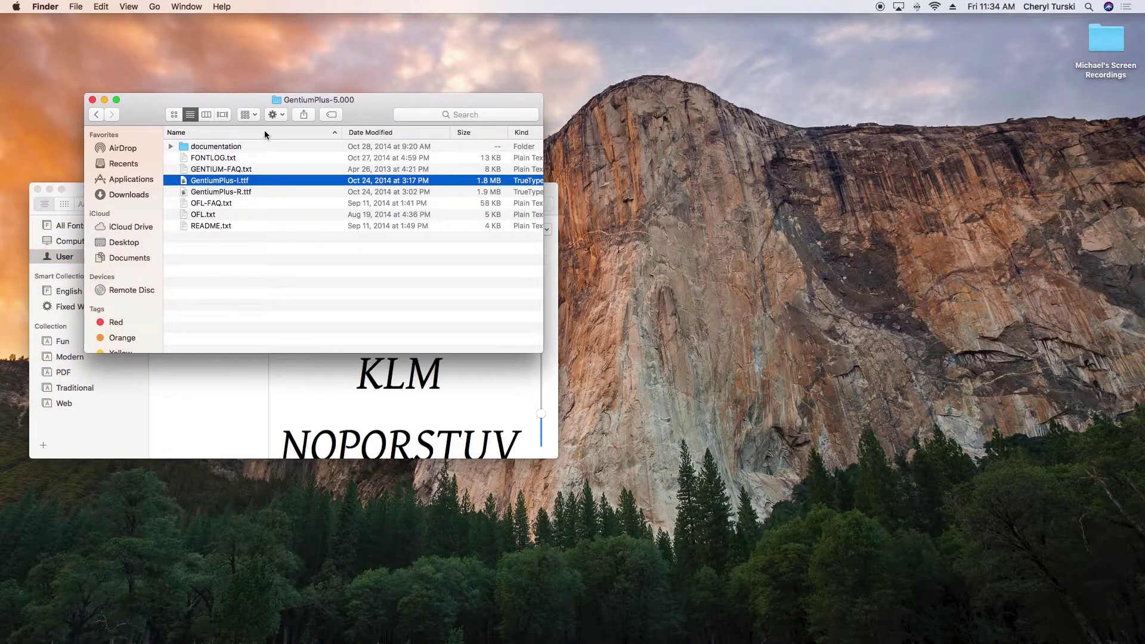
pyautogui.click(249, 192)
pyautogui.doubleClick(249, 193)
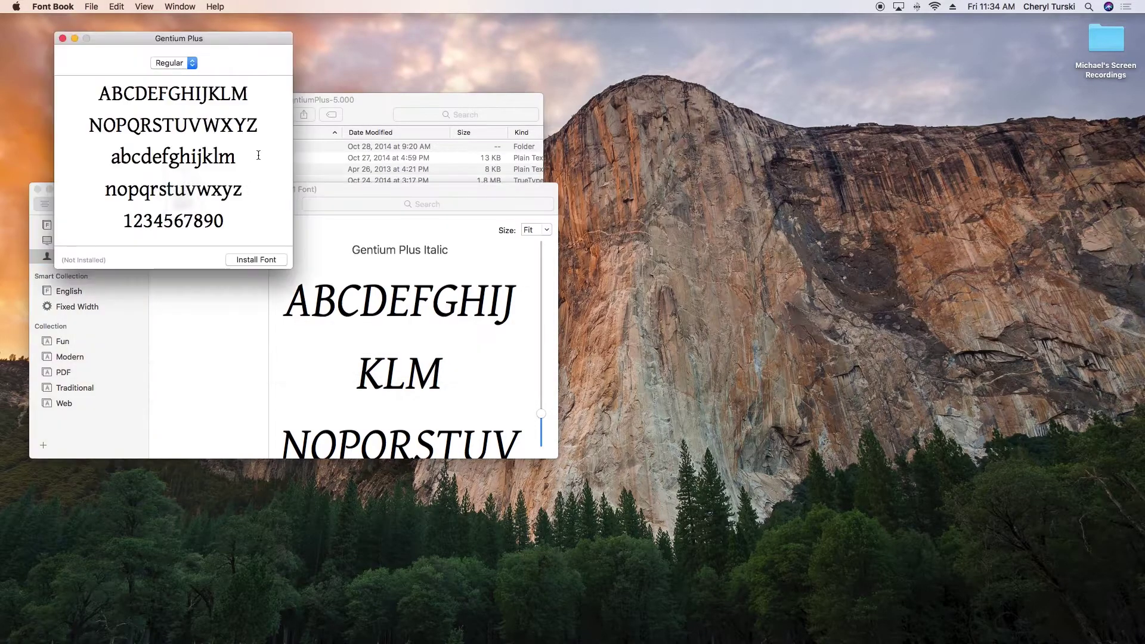
pyautogui.click(245, 260)
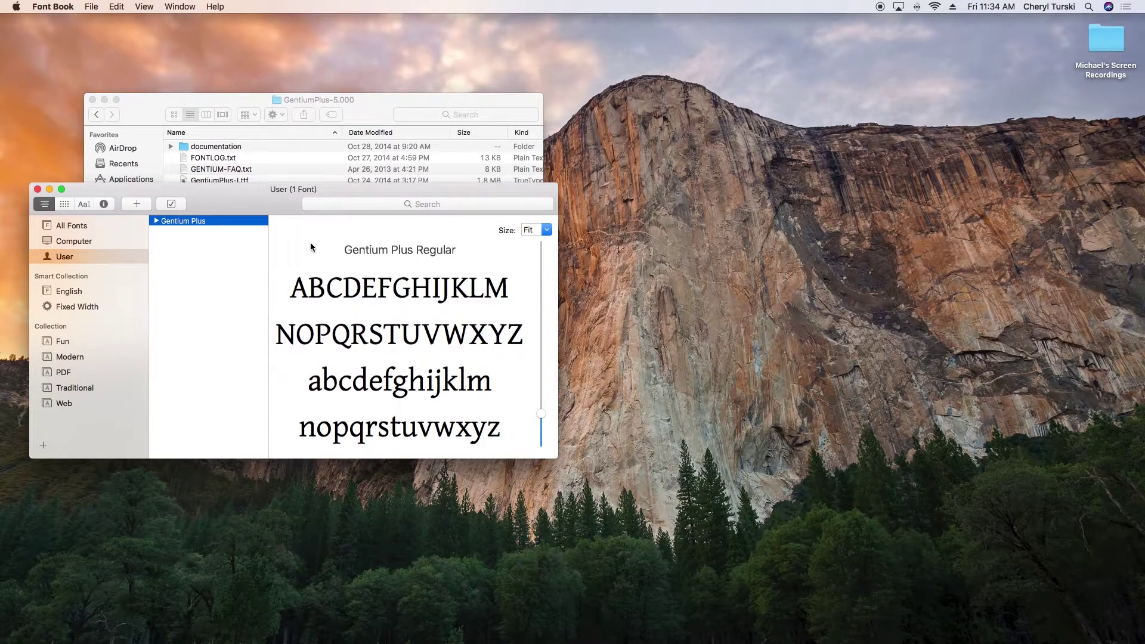
pyautogui.click(37, 190)
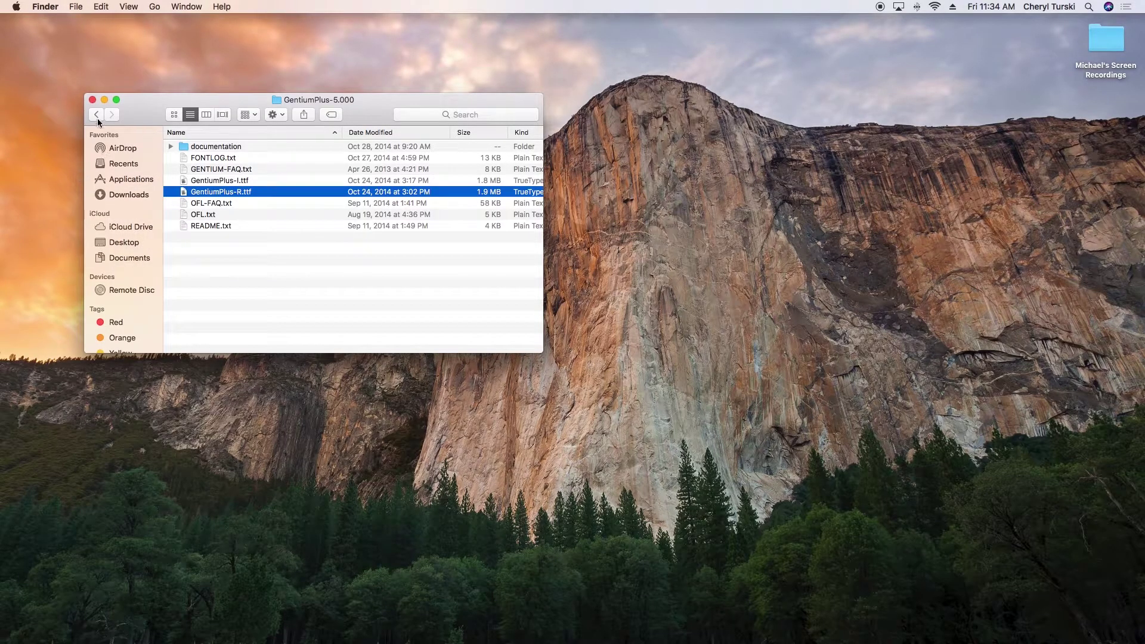
# Copy IPA-MACkbd.dmg from the Downloads folder onto the desktop
pyautogui.click(93, 100)
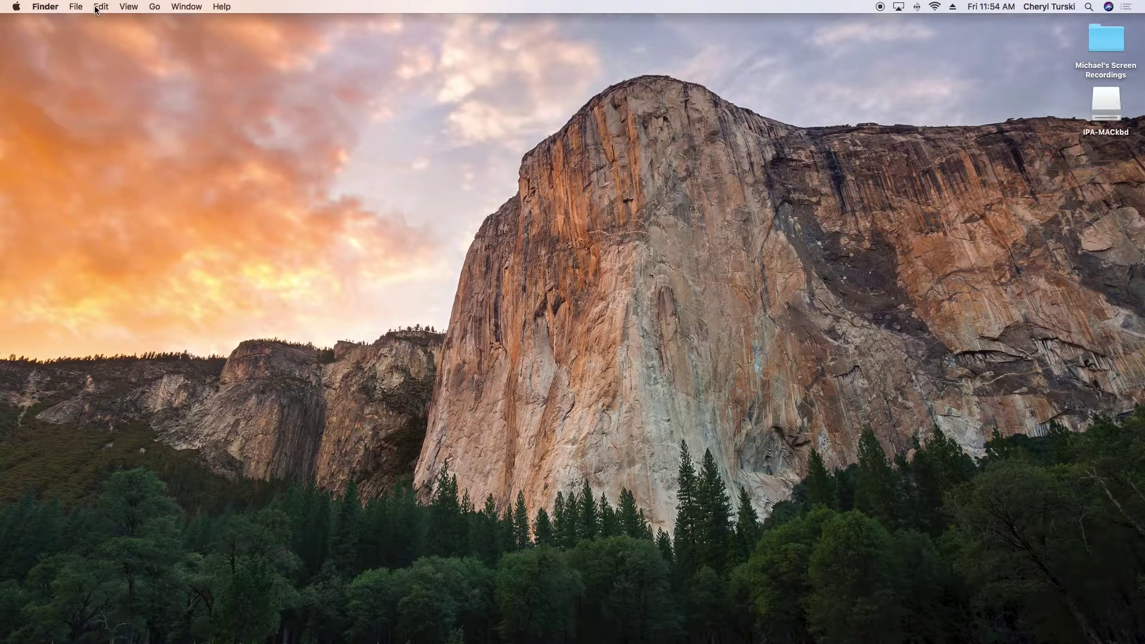
pyautogui.click(153, 8)
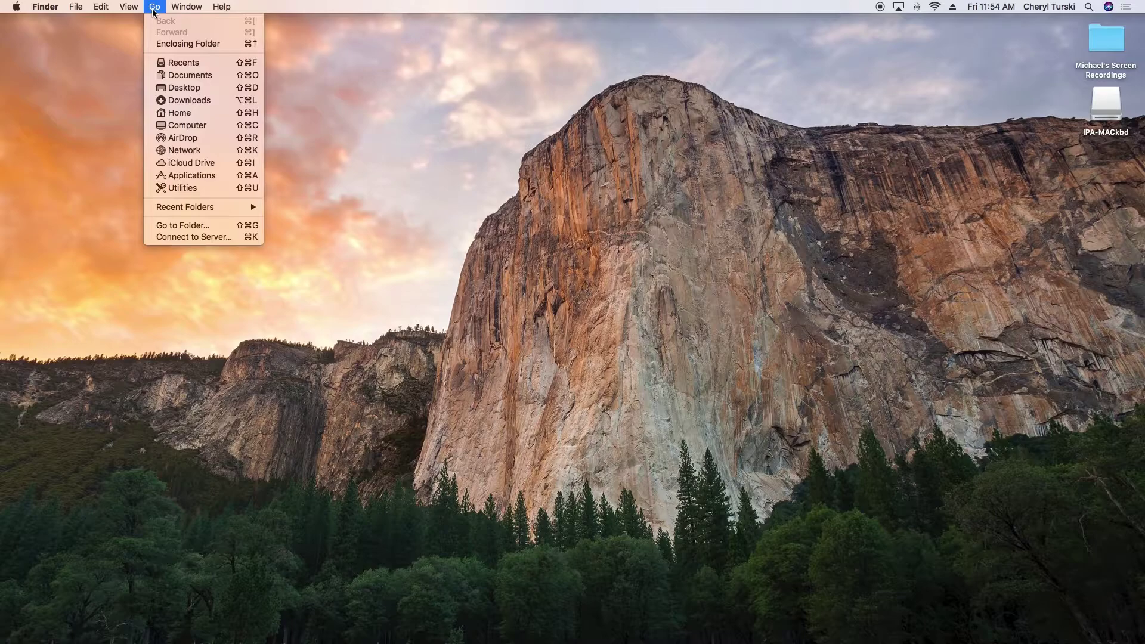
pyautogui.click(204, 100)
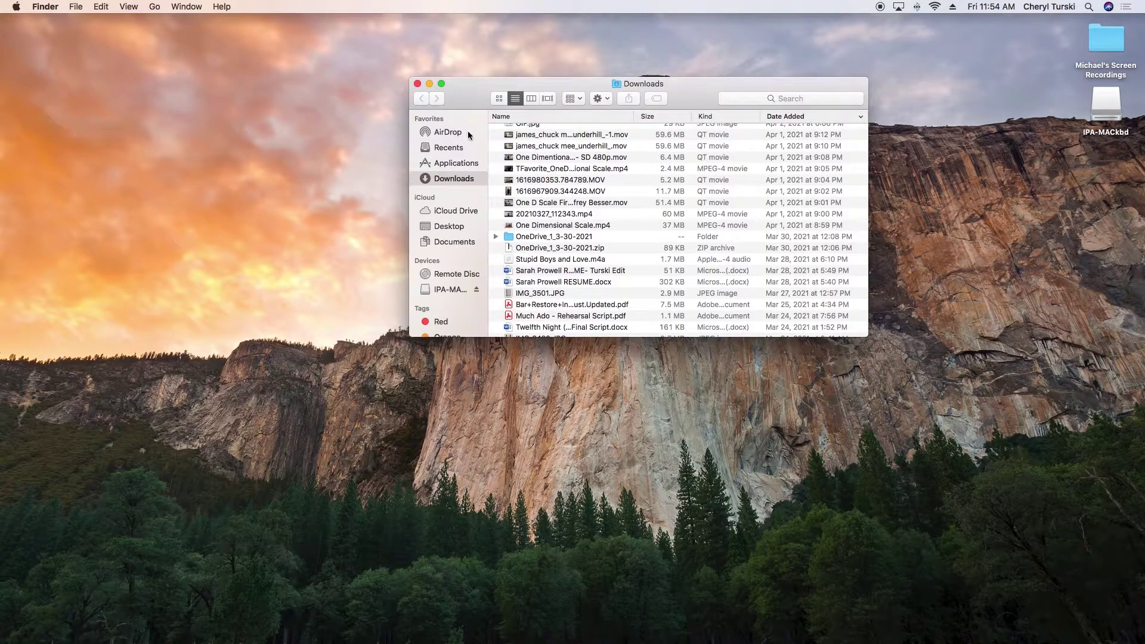
pyautogui.scroll(-5, 566, 189)
pyautogui.scroll(8, 566, 190)
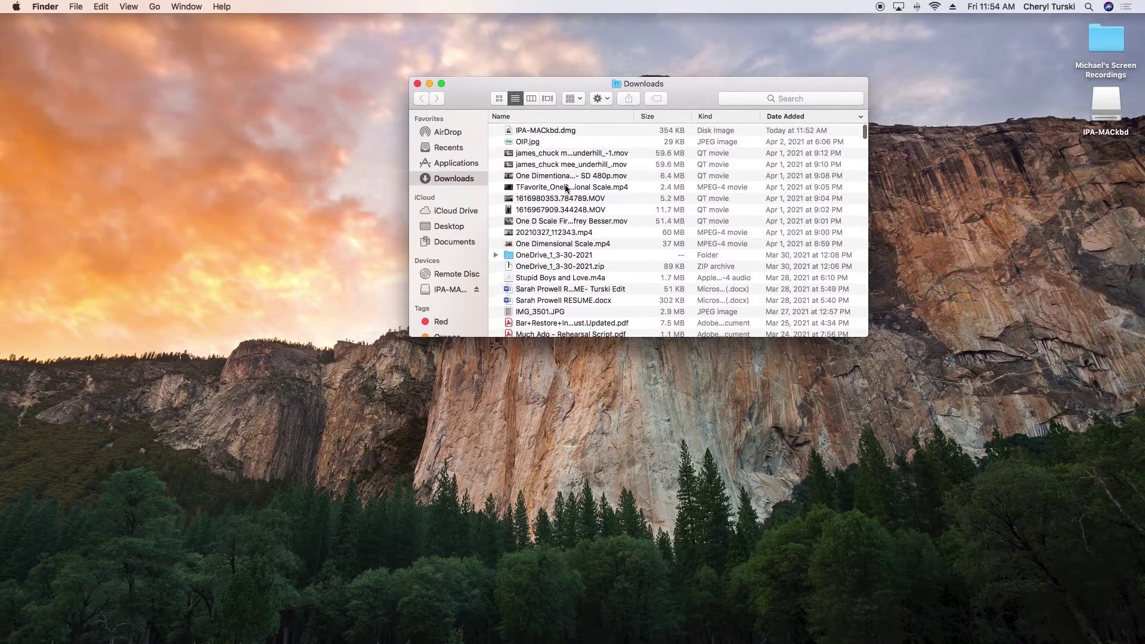
pyautogui.moveTo(557, 128); pyautogui.dragTo(958, 158)
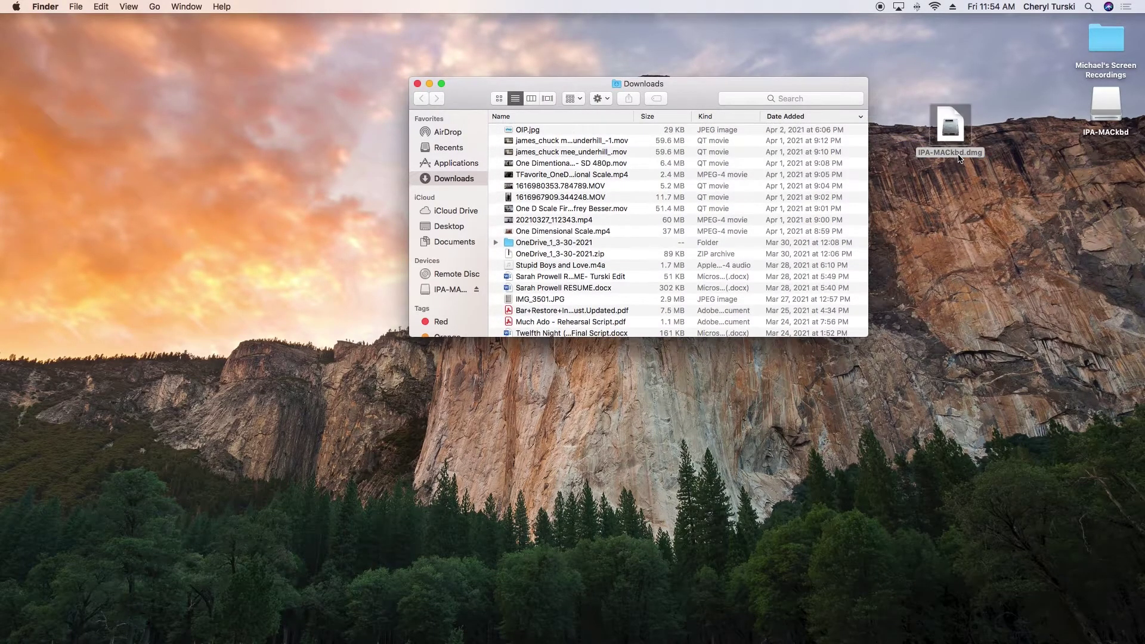
# Mount the IPA-MACkbd.dmg disk image from the desktop
pyautogui.click(418, 83)
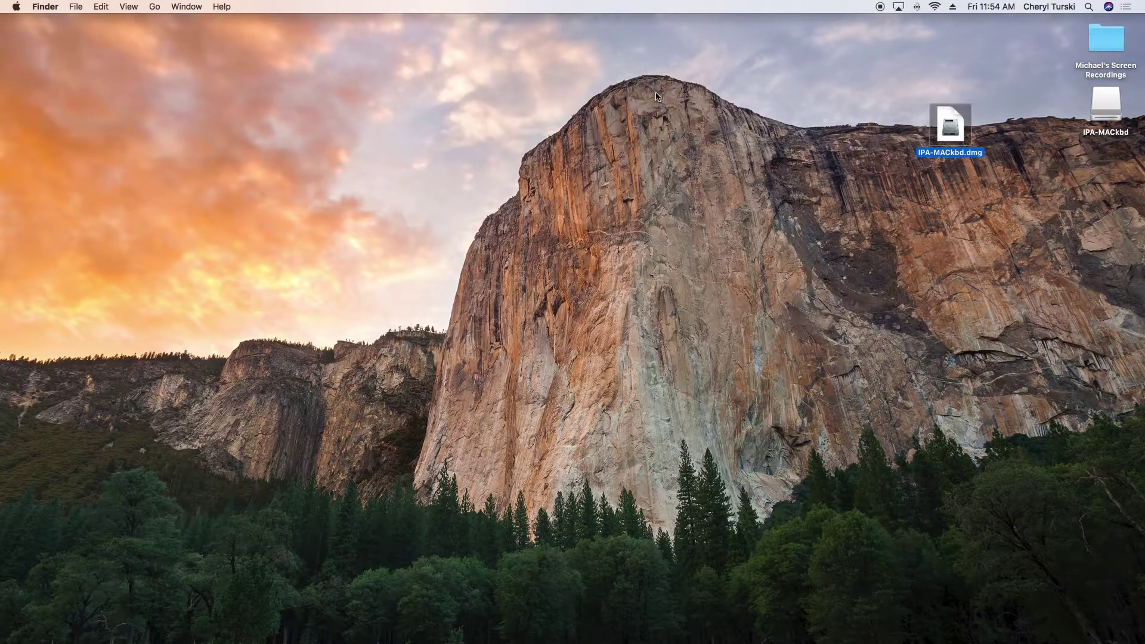
pyautogui.doubleClick(941, 122)
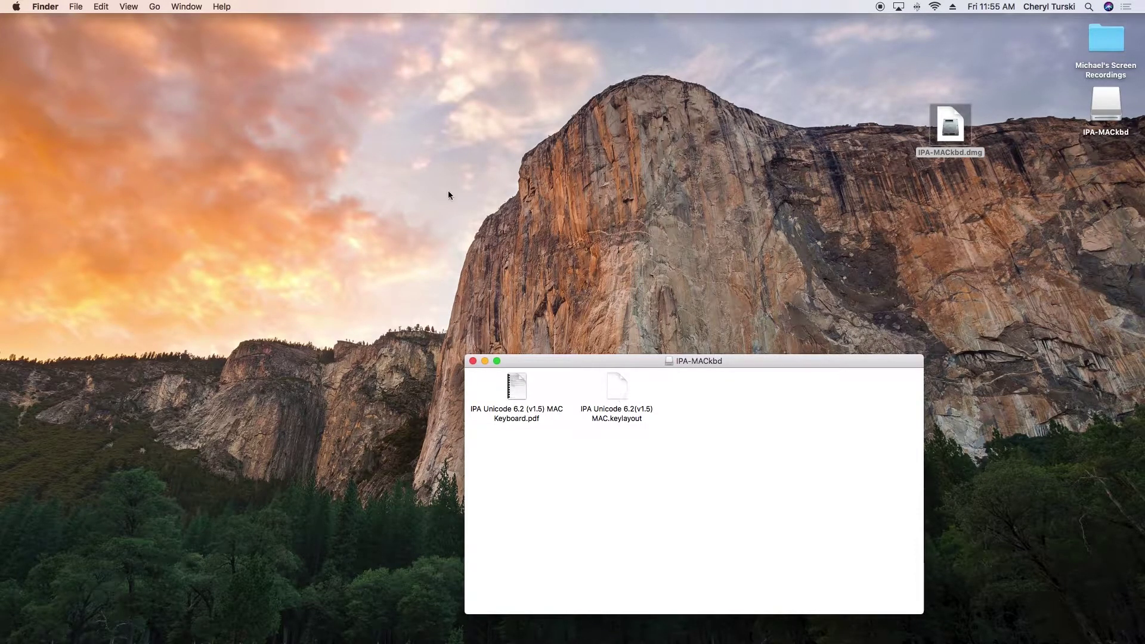
pyautogui.click(154, 8)
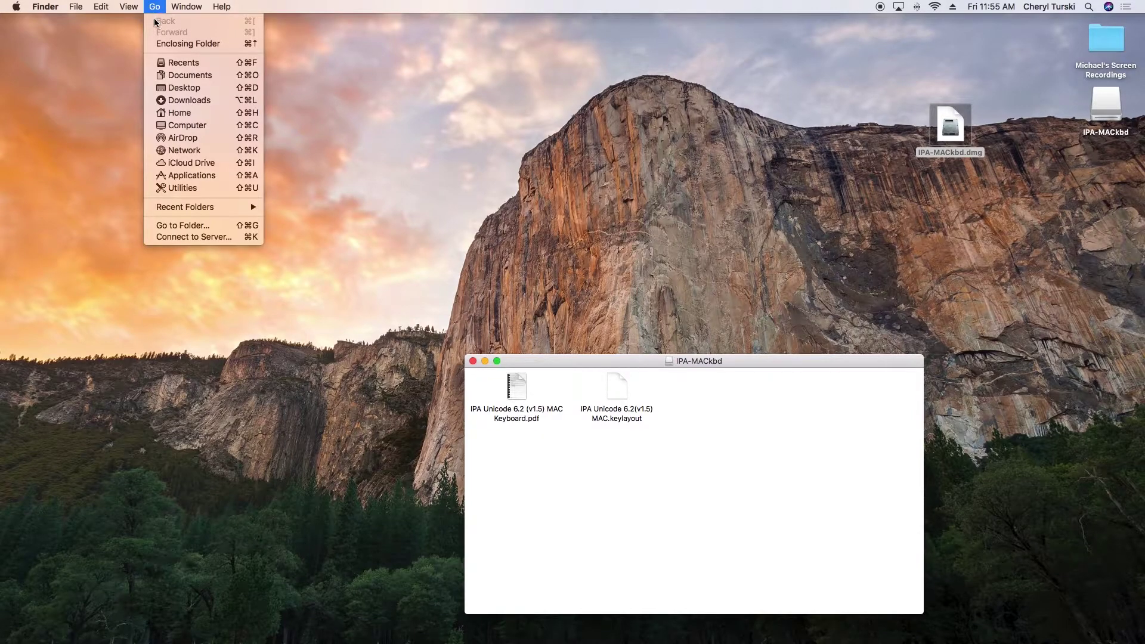
# Open Macintosh HD > Library > Keyboard Layouts in a Finder window
pyautogui.click(170, 126)
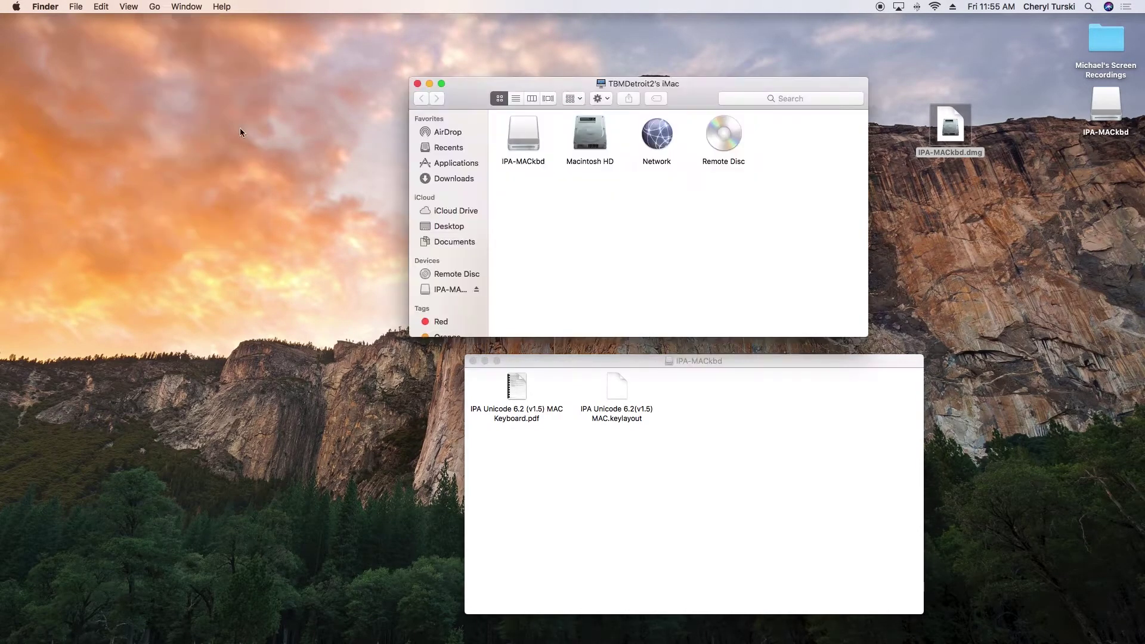
pyautogui.doubleClick(593, 143)
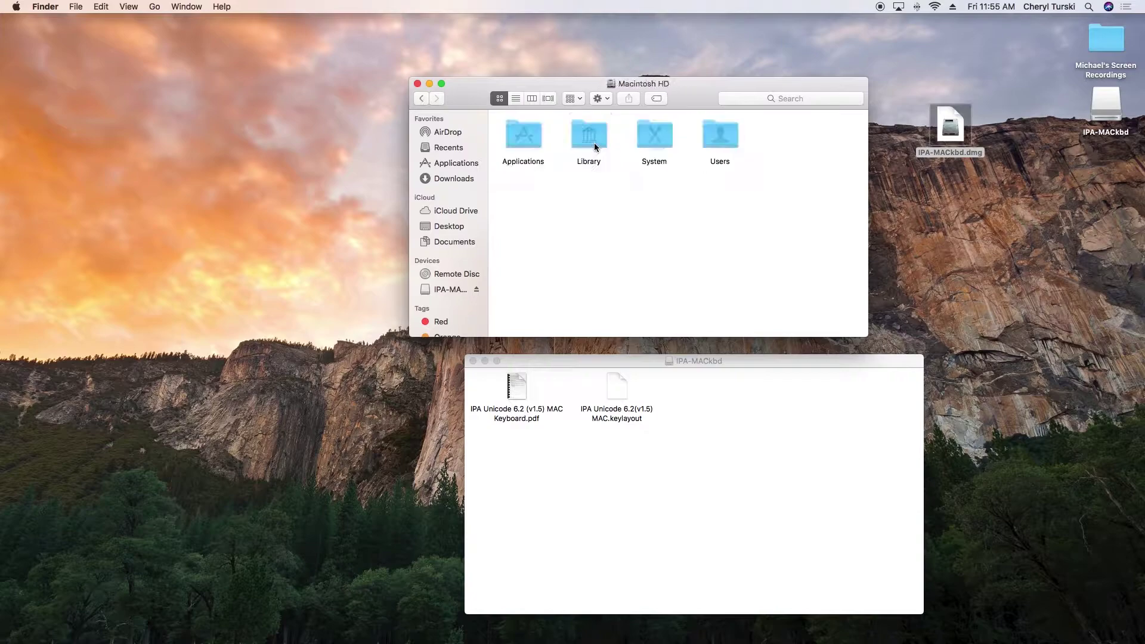
pyautogui.doubleClick(594, 143)
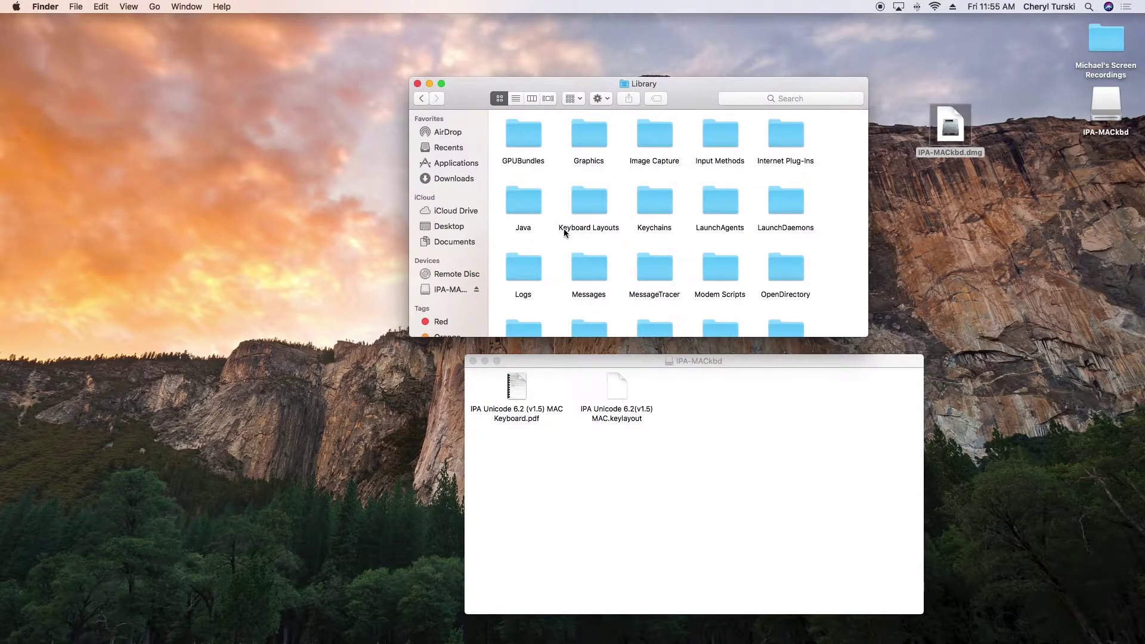
pyautogui.doubleClick(591, 207)
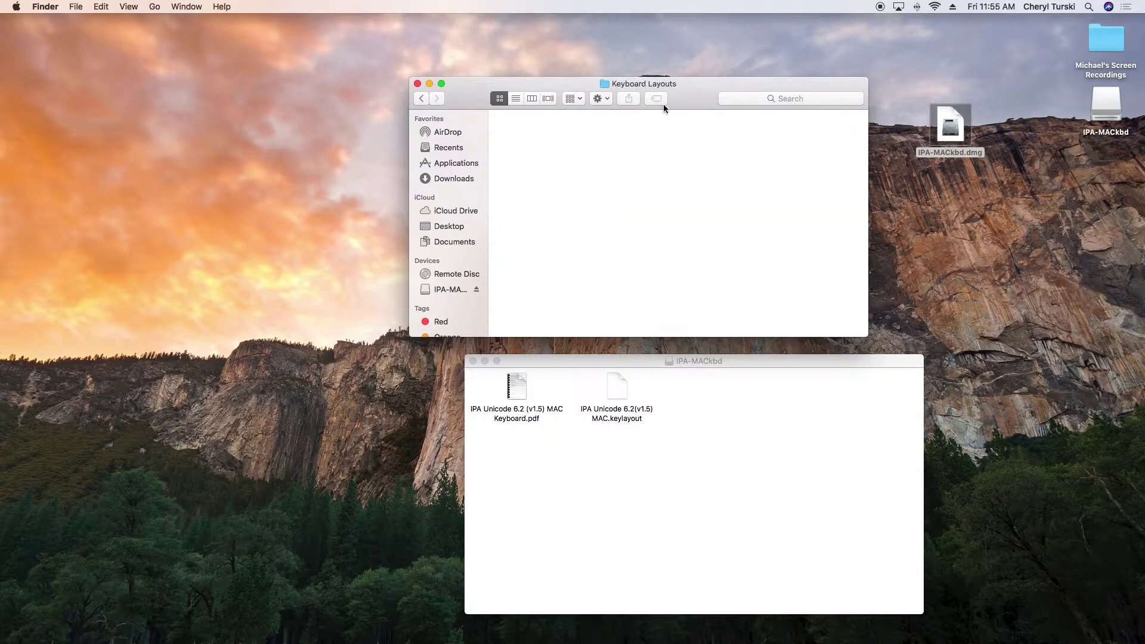
pyautogui.moveTo(691, 91); pyautogui.dragTo(424, 93)
# Copy the IPA keylayout file into Keyboard Layouts, authenticating with the administrator password
pyautogui.moveTo(609, 394); pyautogui.dragTo(422, 238)
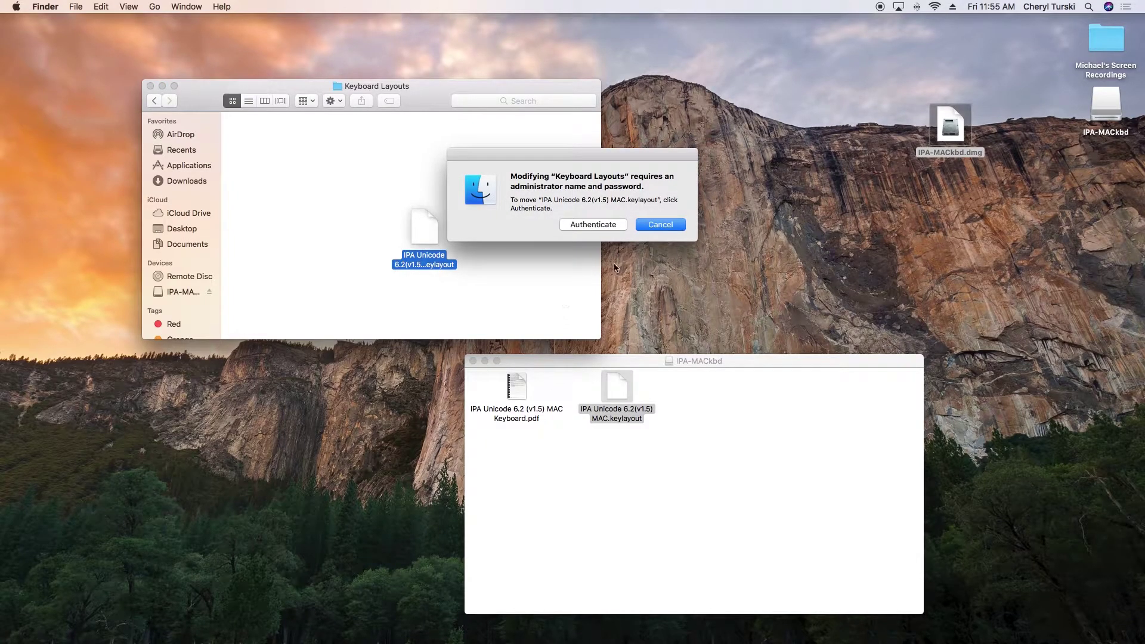
pyautogui.click(613, 226)
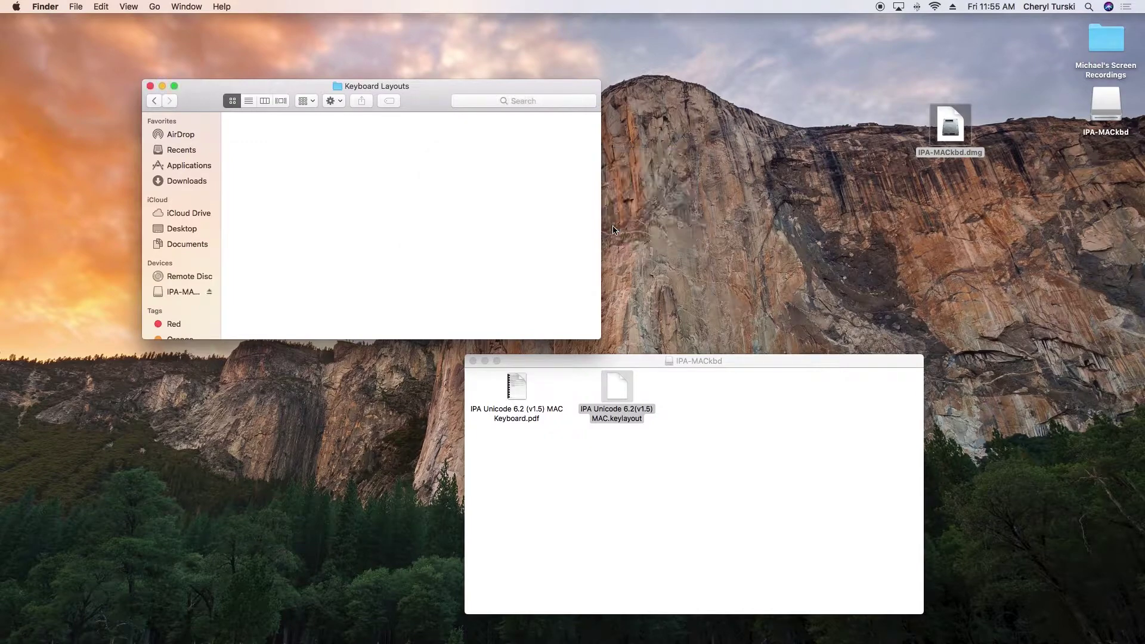
pyautogui.write('•••••••••')
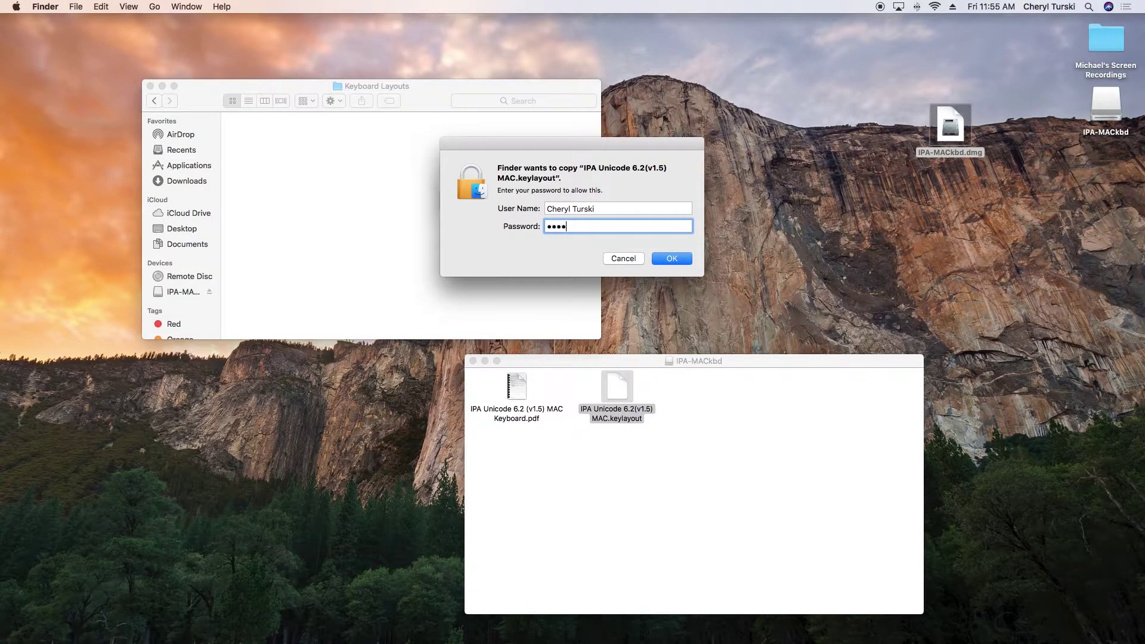
pyautogui.click(673, 257)
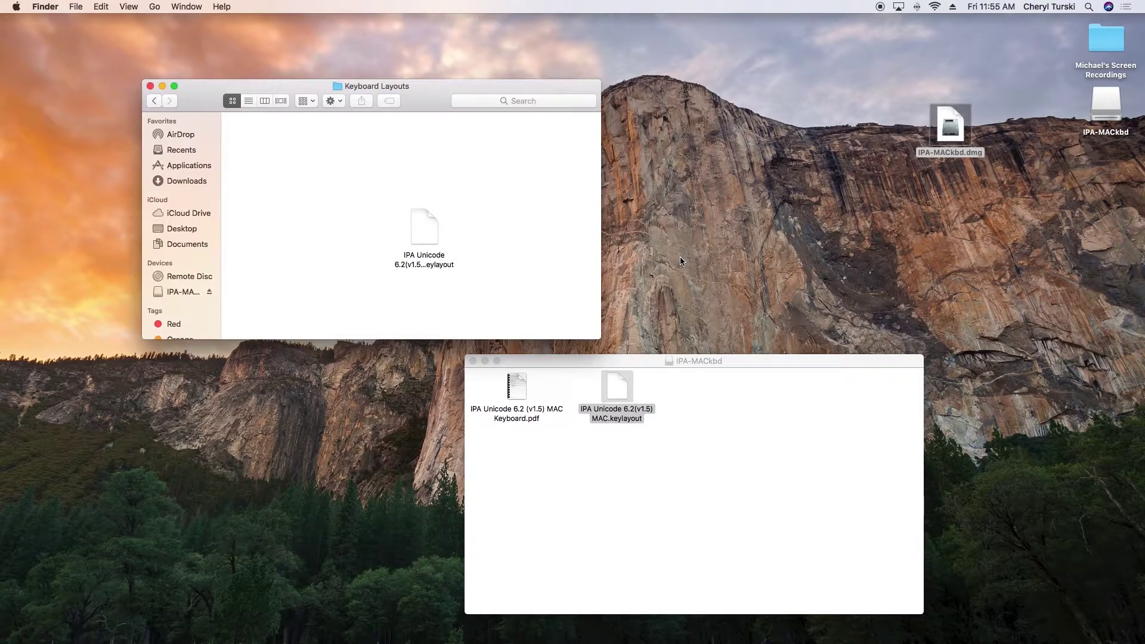
pyautogui.click(151, 87)
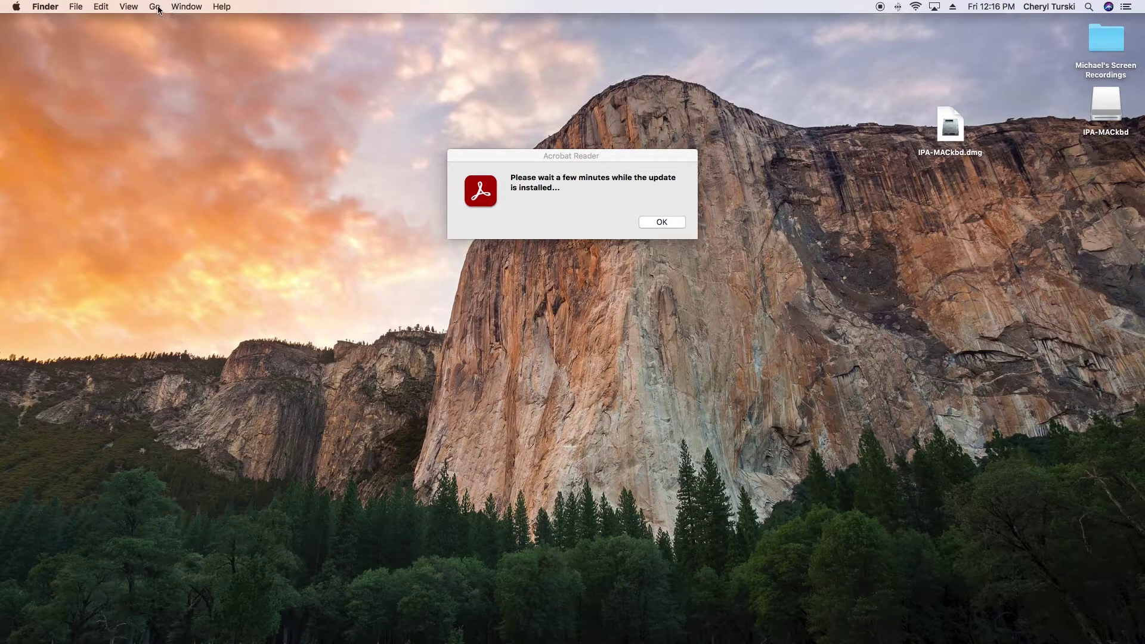
# Open the Input Sources settings of System Preferences' Keyboard pane
pyautogui.click(156, 7)
pyautogui.moveTo(17, 7)
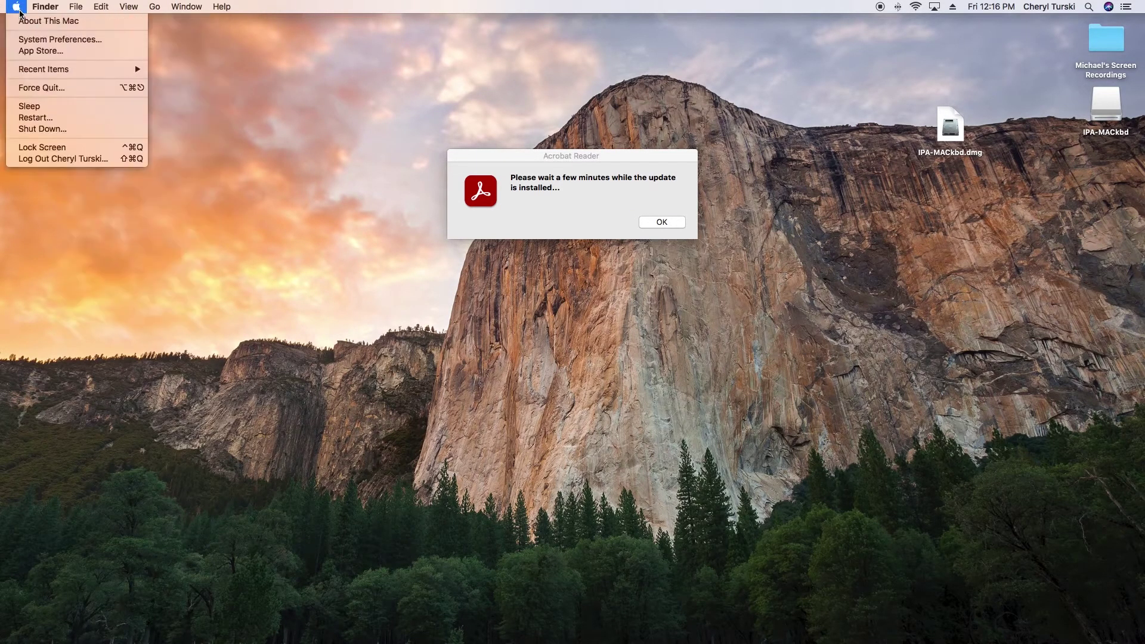
pyautogui.click(21, 39)
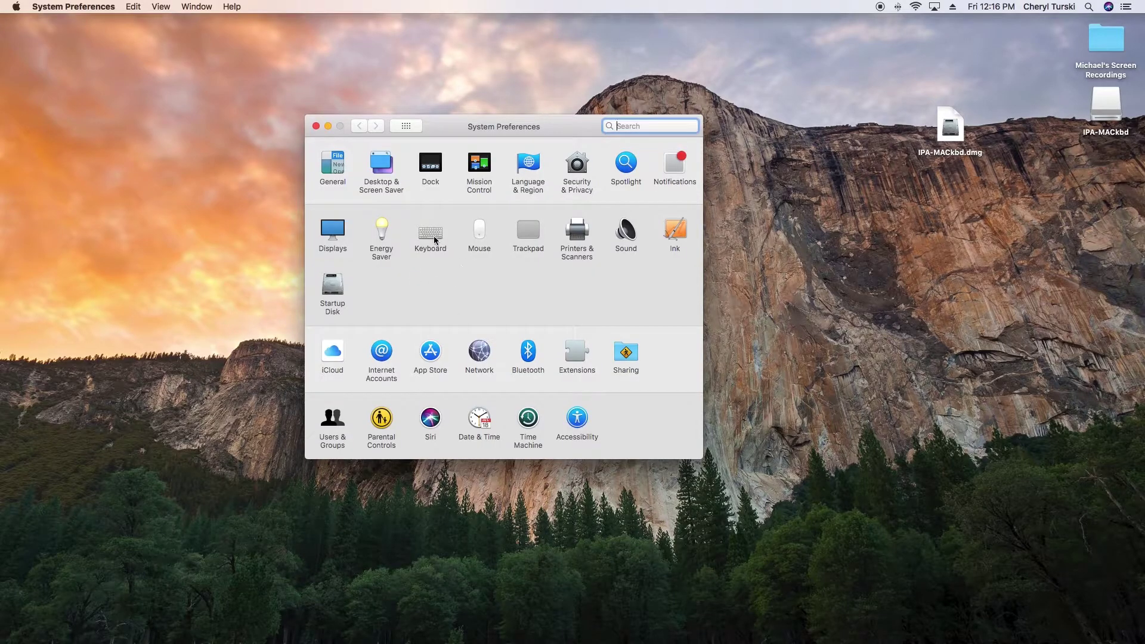
pyautogui.click(433, 236)
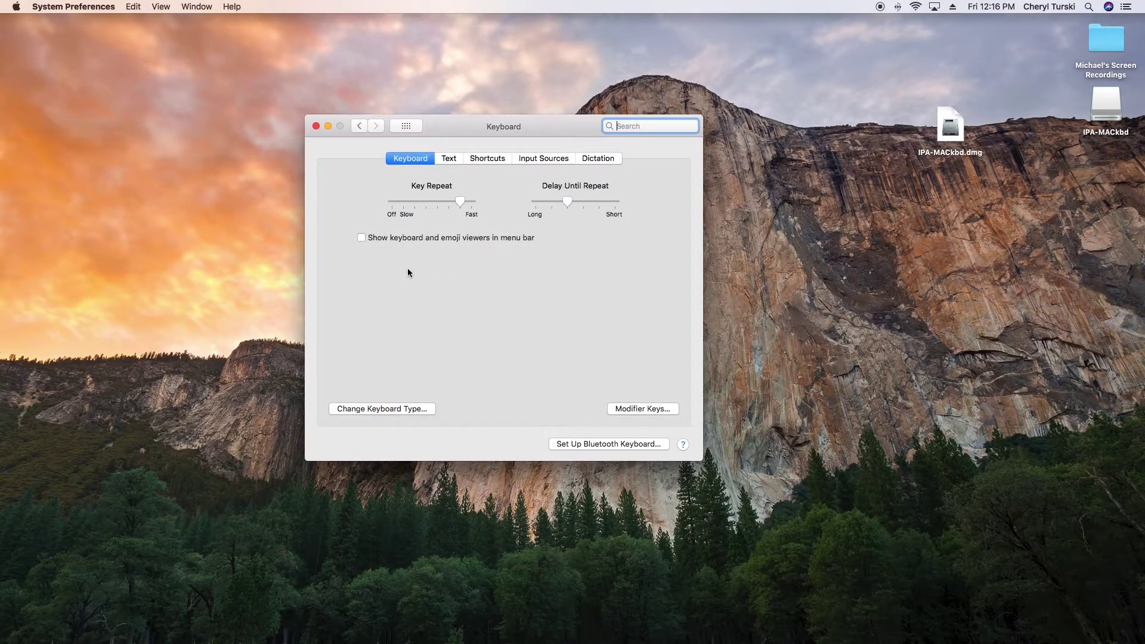
pyautogui.click(542, 158)
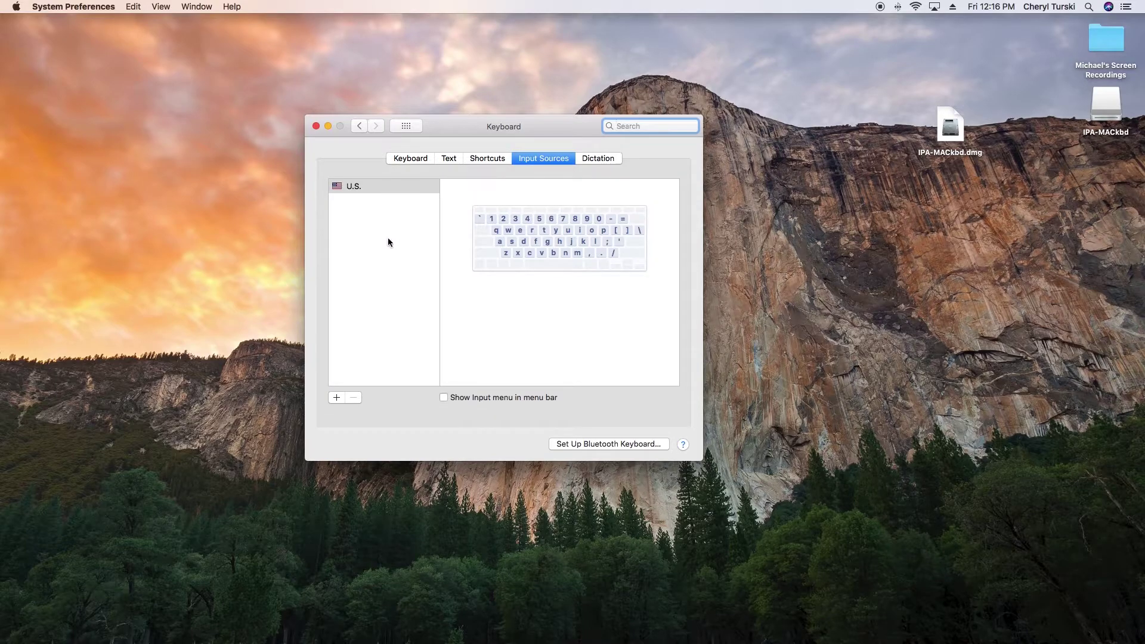
# Add IPA Unicode 6.2(v1.5) MAC from the Others list as an input source
pyautogui.click(337, 398)
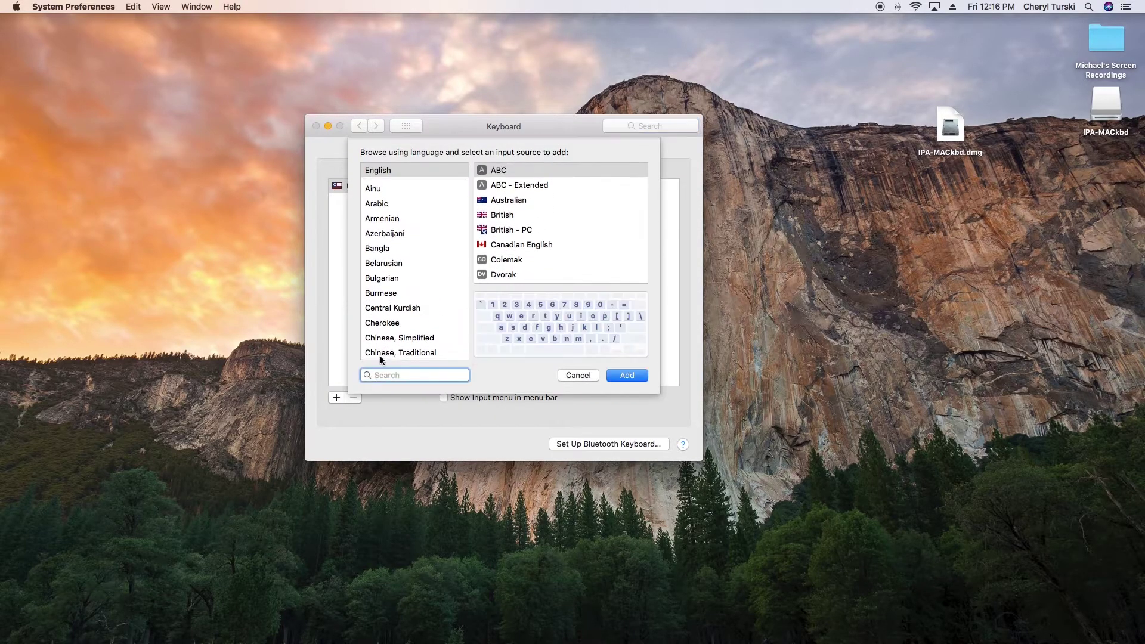
pyautogui.scroll(-20, 413, 338)
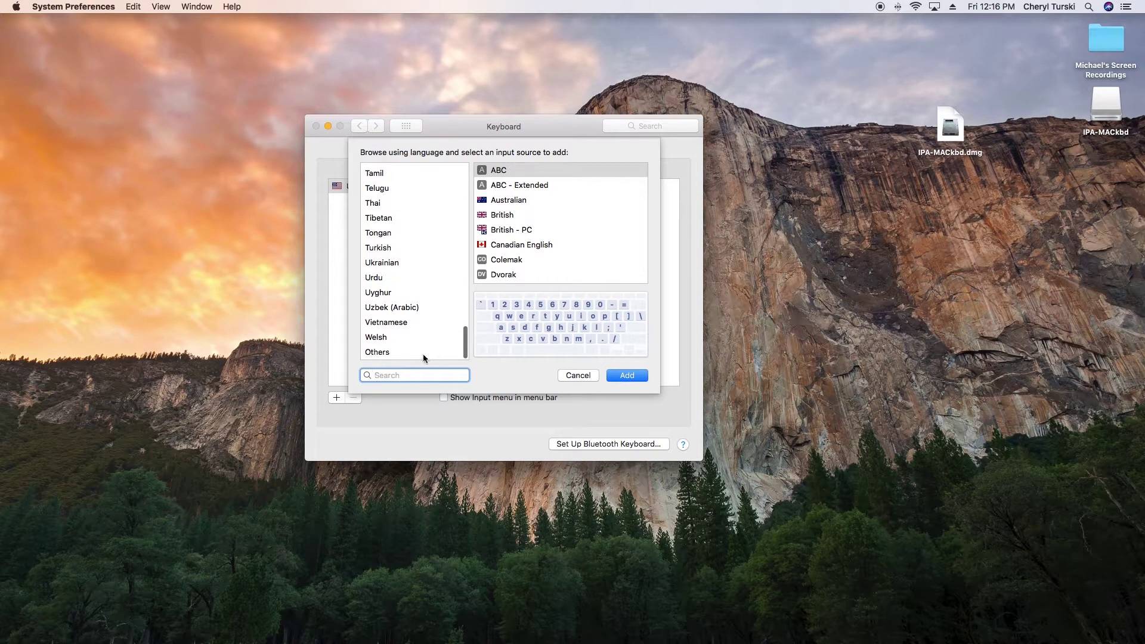
pyautogui.click(384, 353)
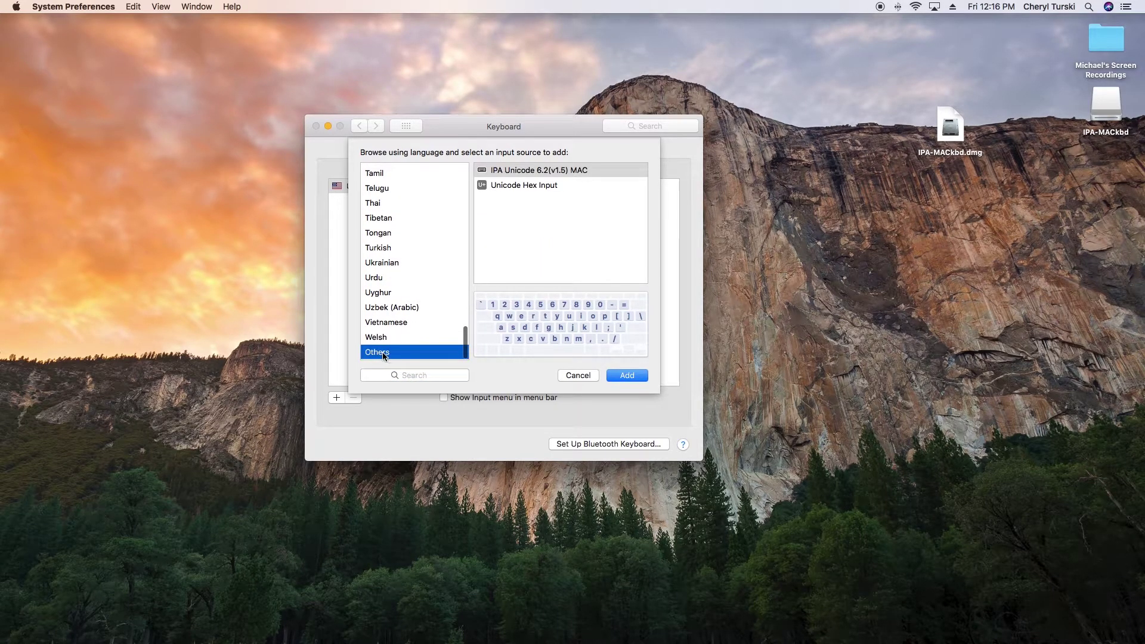
pyautogui.click(513, 171)
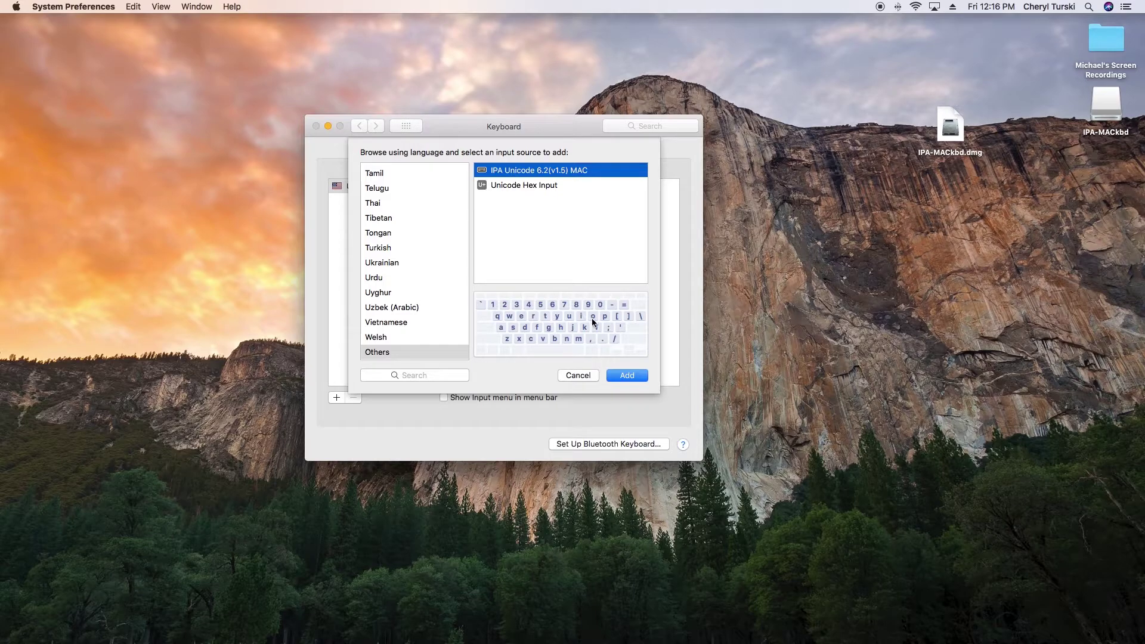
pyautogui.click(639, 377)
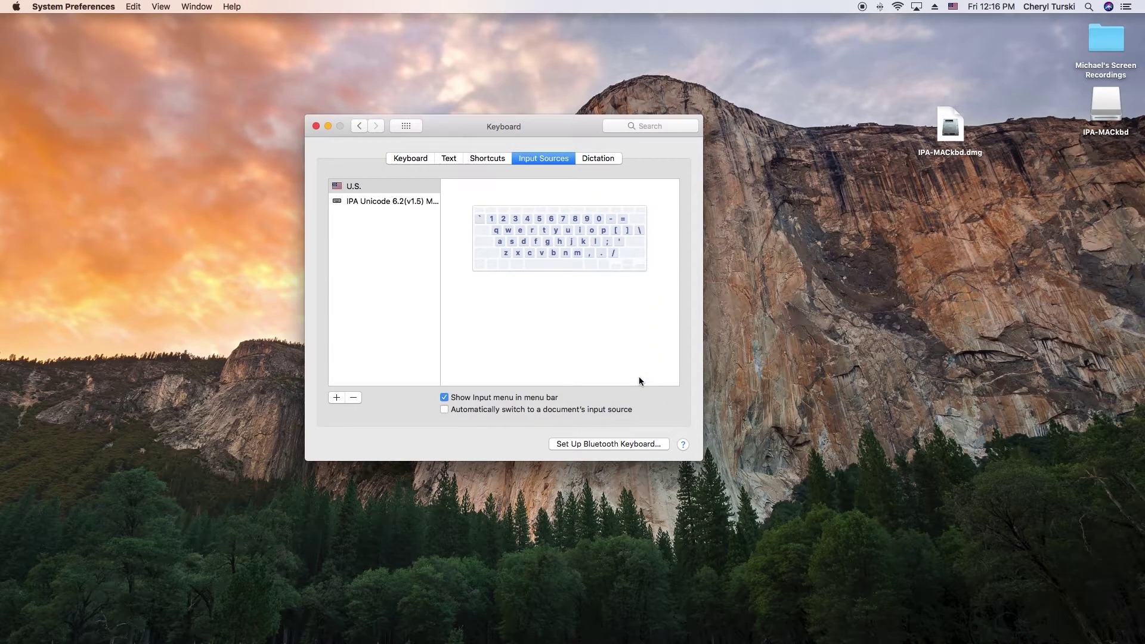
pyautogui.click(316, 126)
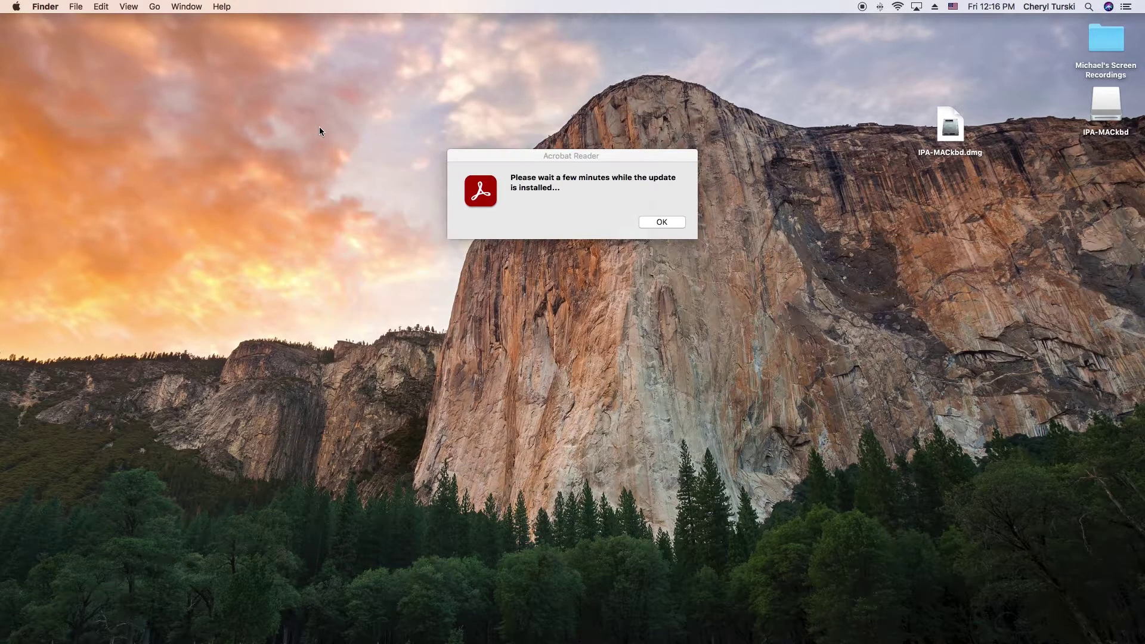
pyautogui.click(955, 8)
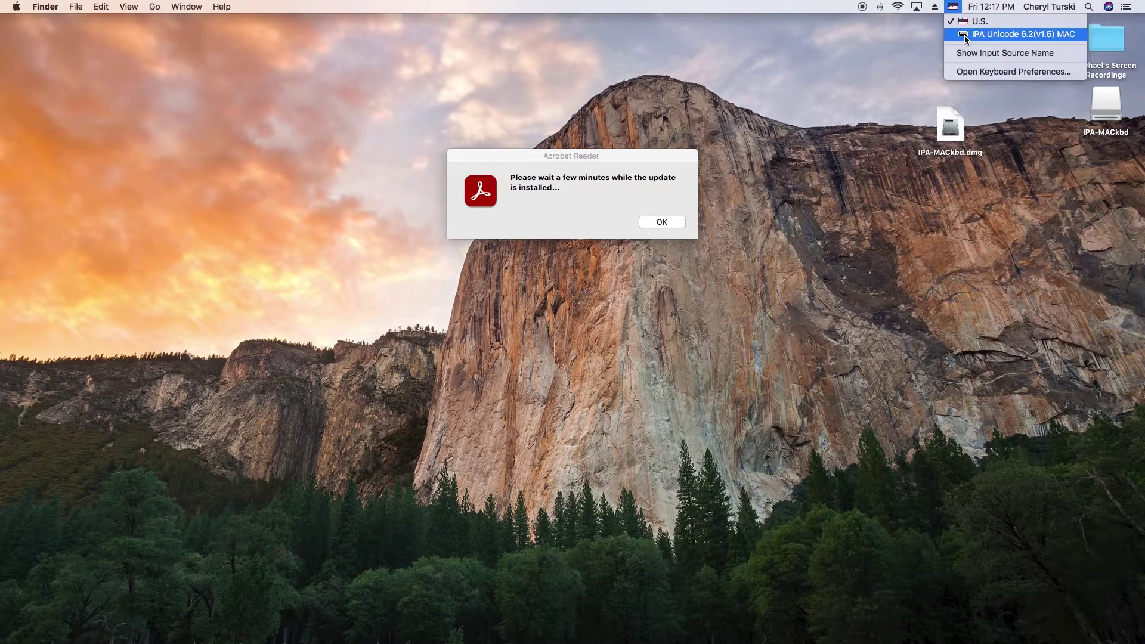
pyautogui.click(964, 35)
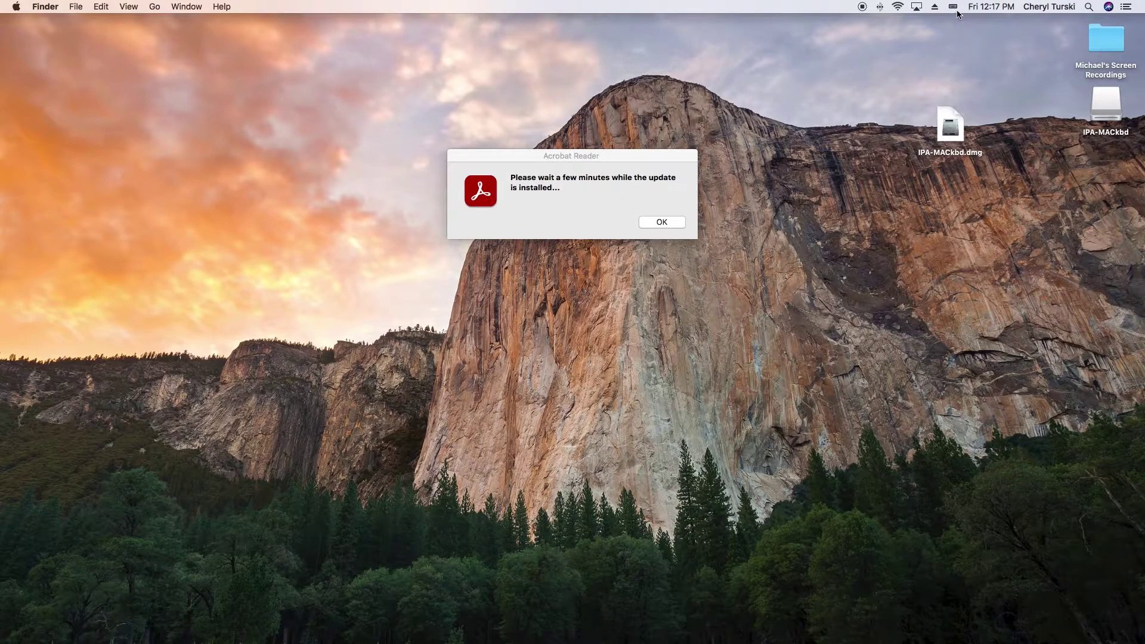
pyautogui.click(956, 8)
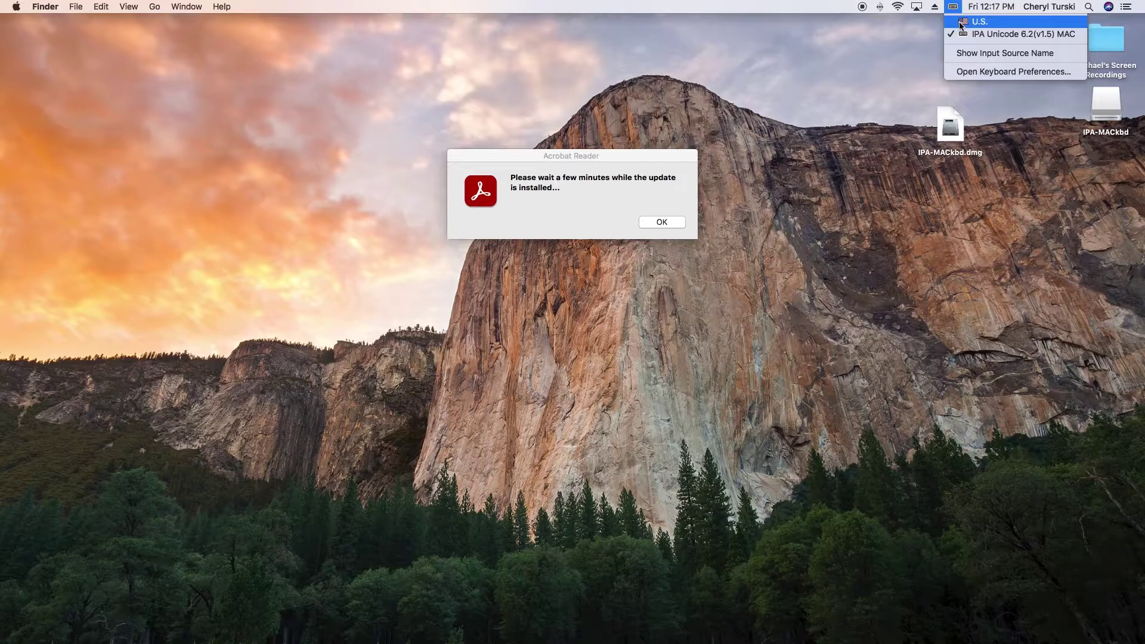
pyautogui.click(961, 22)
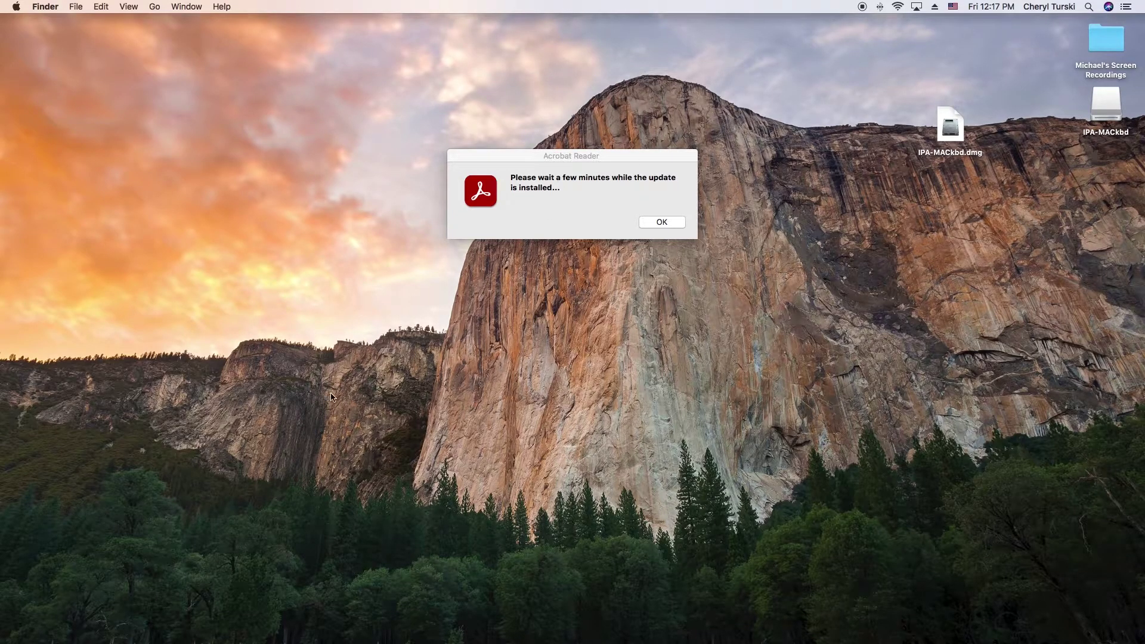
pyautogui.moveTo(79, 642)
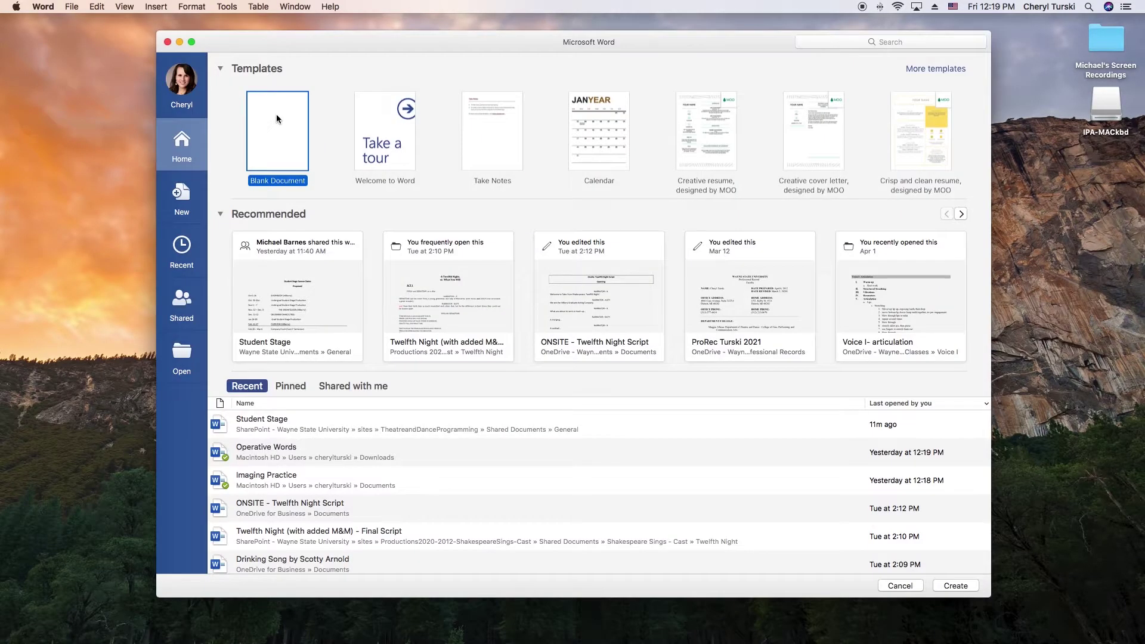
# Create a blank Word document and type a test word, removing the stray trailing character
pyautogui.doubleClick(277, 118)
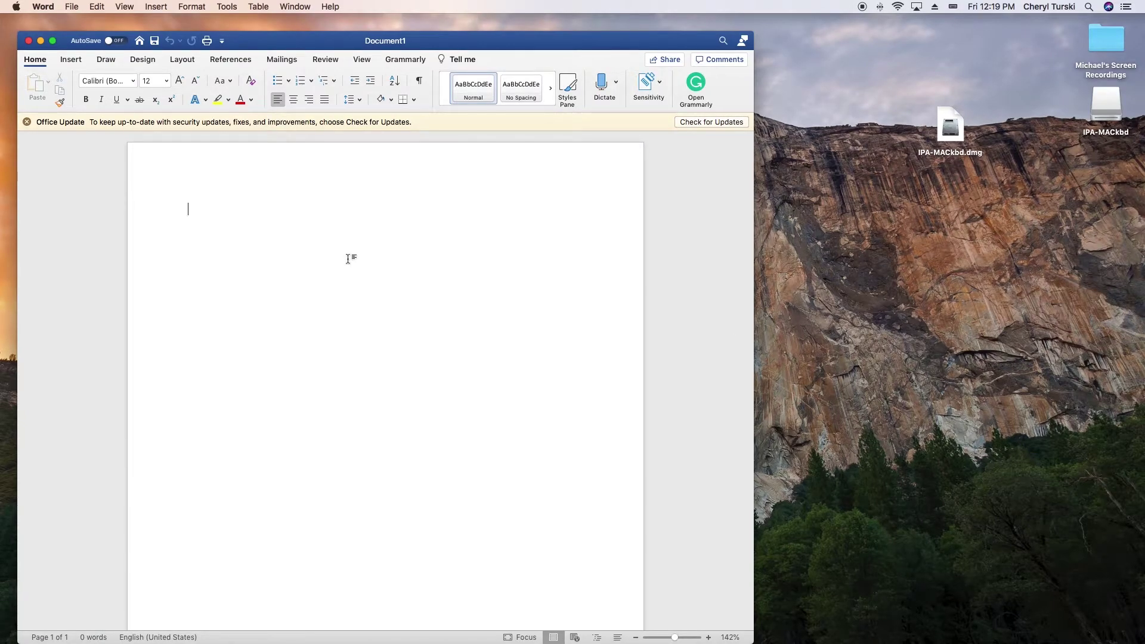
pyautogui.write('m')
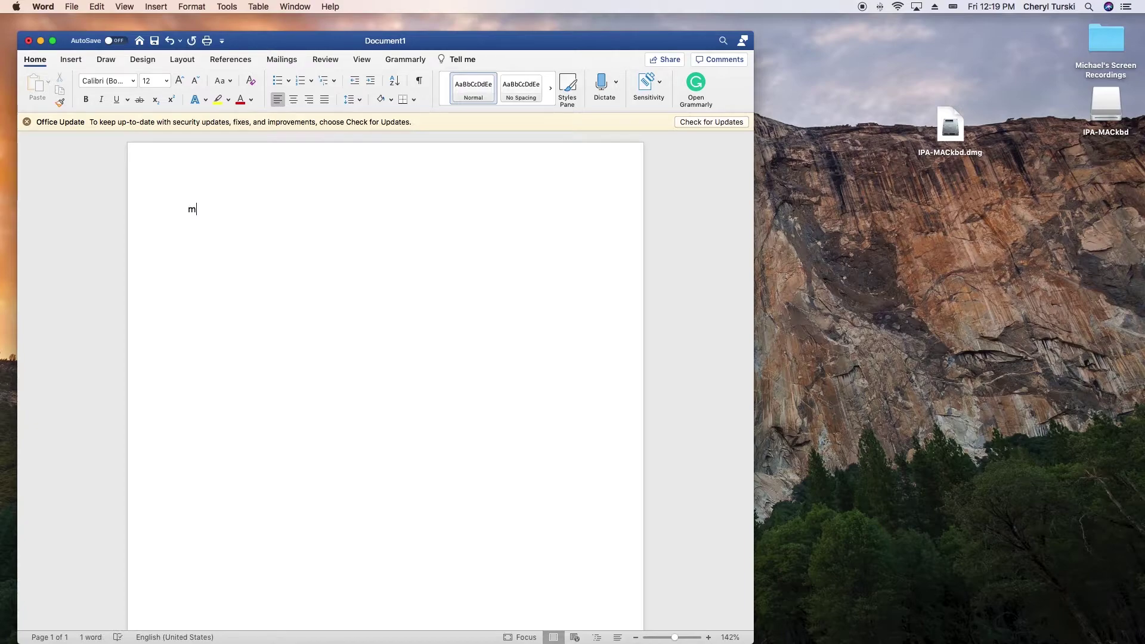
pyautogui.write('a')
pyautogui.write('r')
pyautogui.write('k')
pyautogui.write('l$')
pyautogui.press('BackSpace')
# On a new line, type the IPA symbols ə ɑ ɒ ð
pyautogui.scroll(-1, 349, 256)
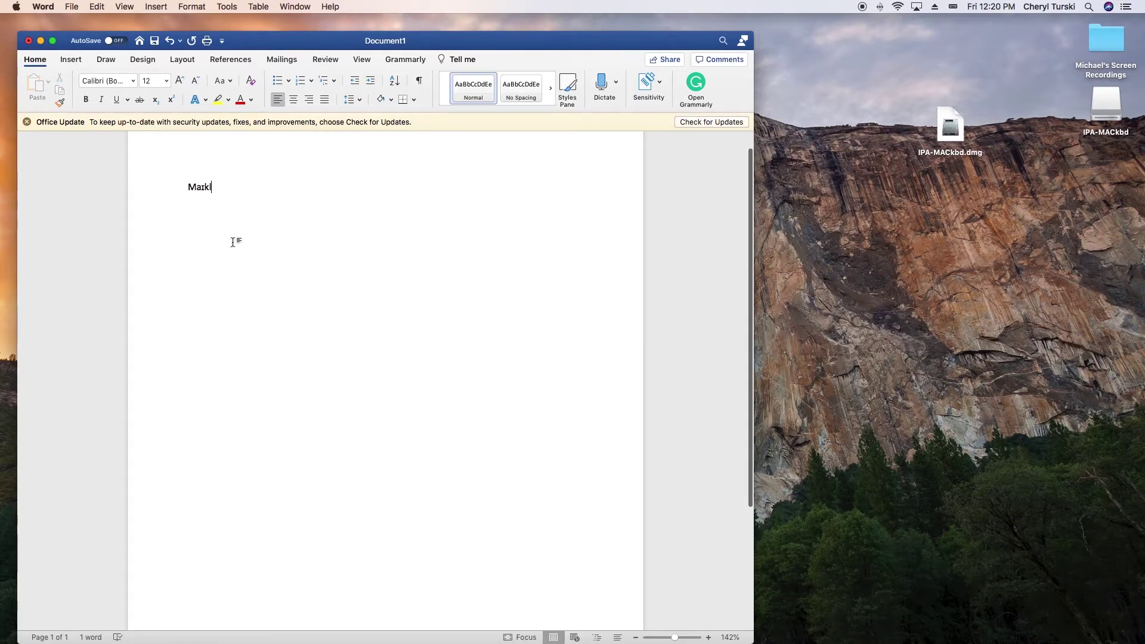
pyautogui.press('Return')
pyautogui.write('ə')
pyautogui.write(' ɑ')
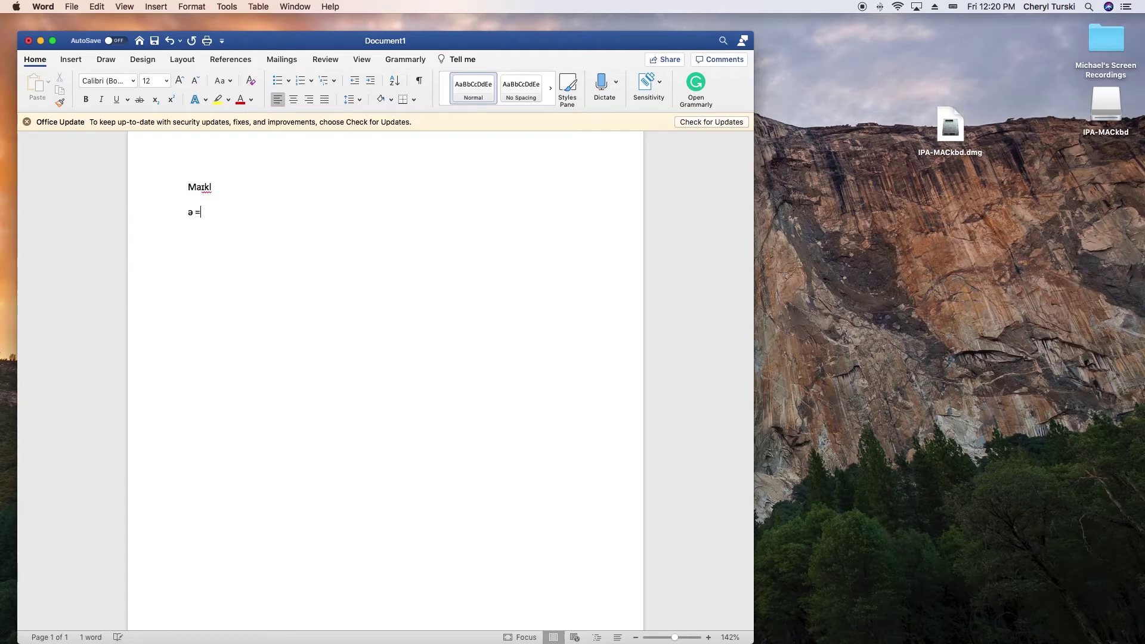
pyautogui.write(' ɒ')
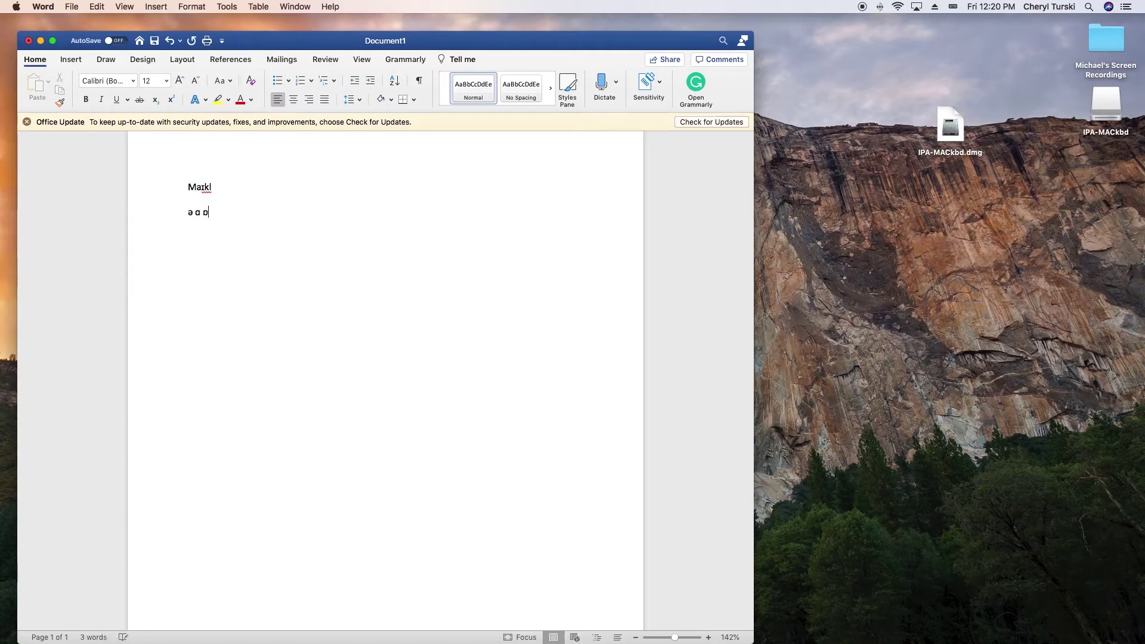